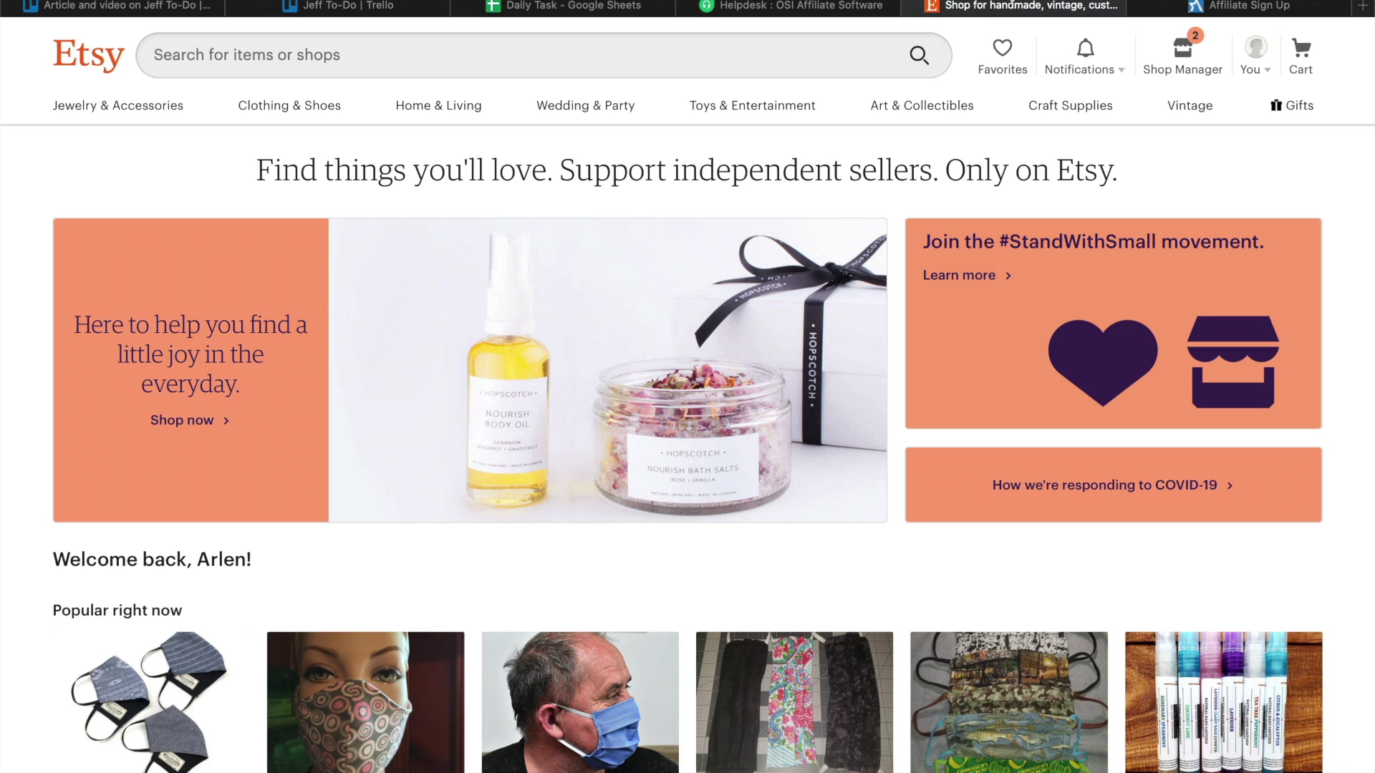
Open Etsy's Shop Manager dashboard from the storefront top bar.
left_click(1171, 49)
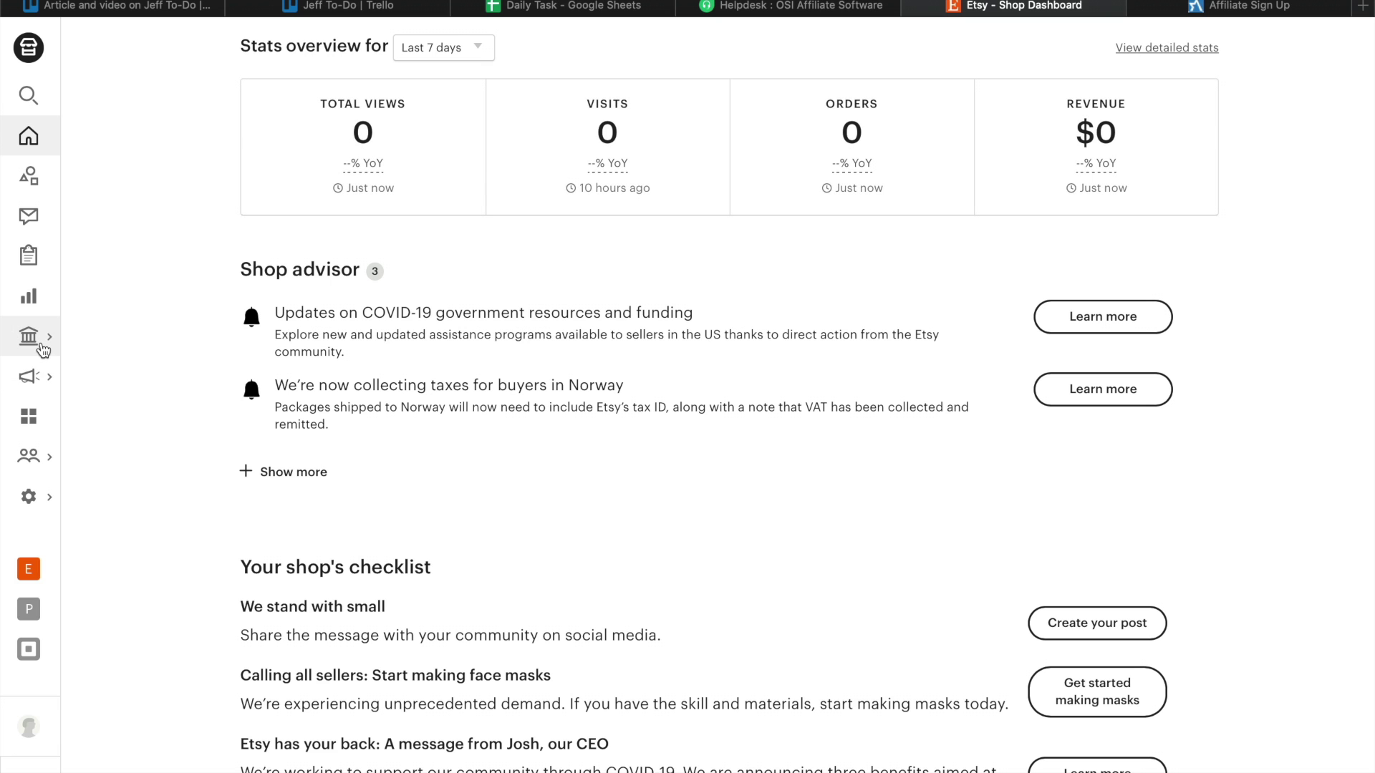
Go to Marketing > Sales and coupons and start a new coupon special offer.
mouse_move(30, 376)
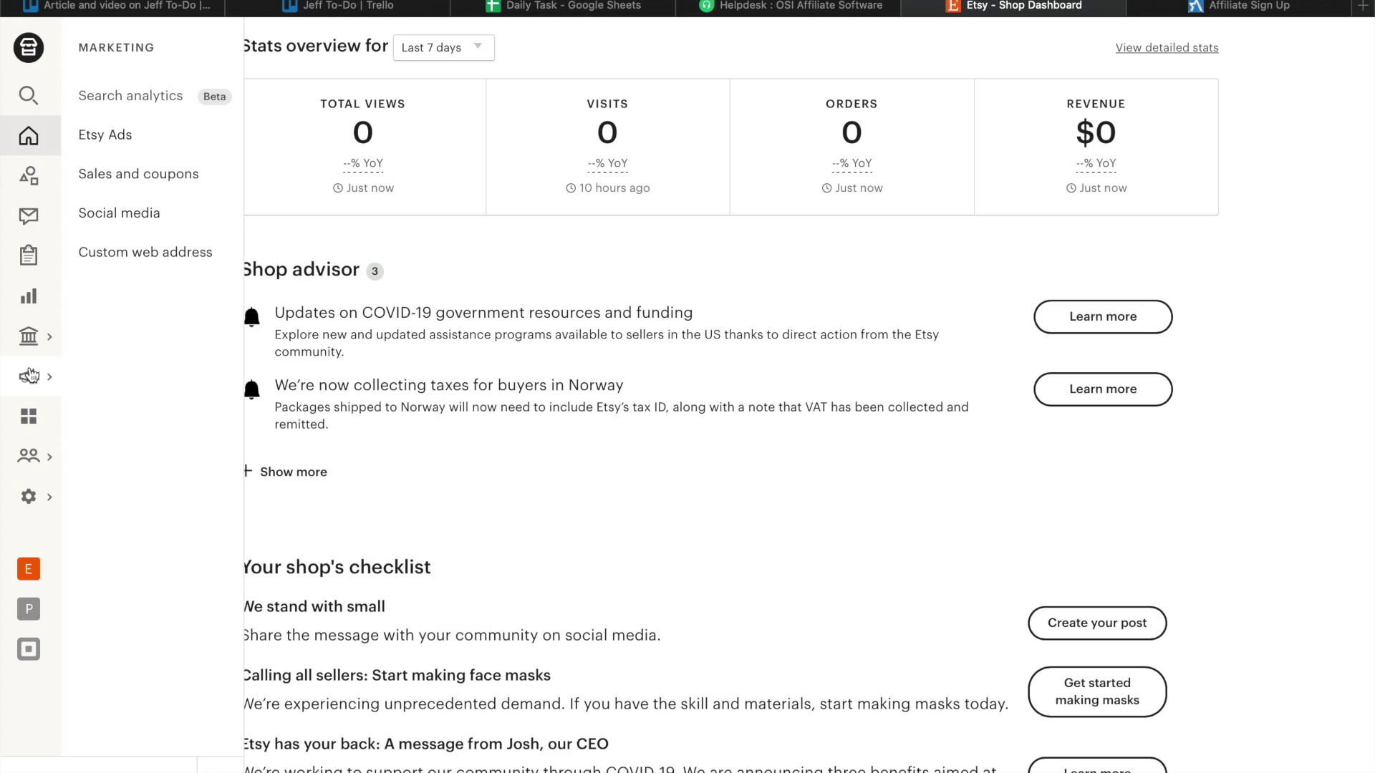
left_click(159, 190)
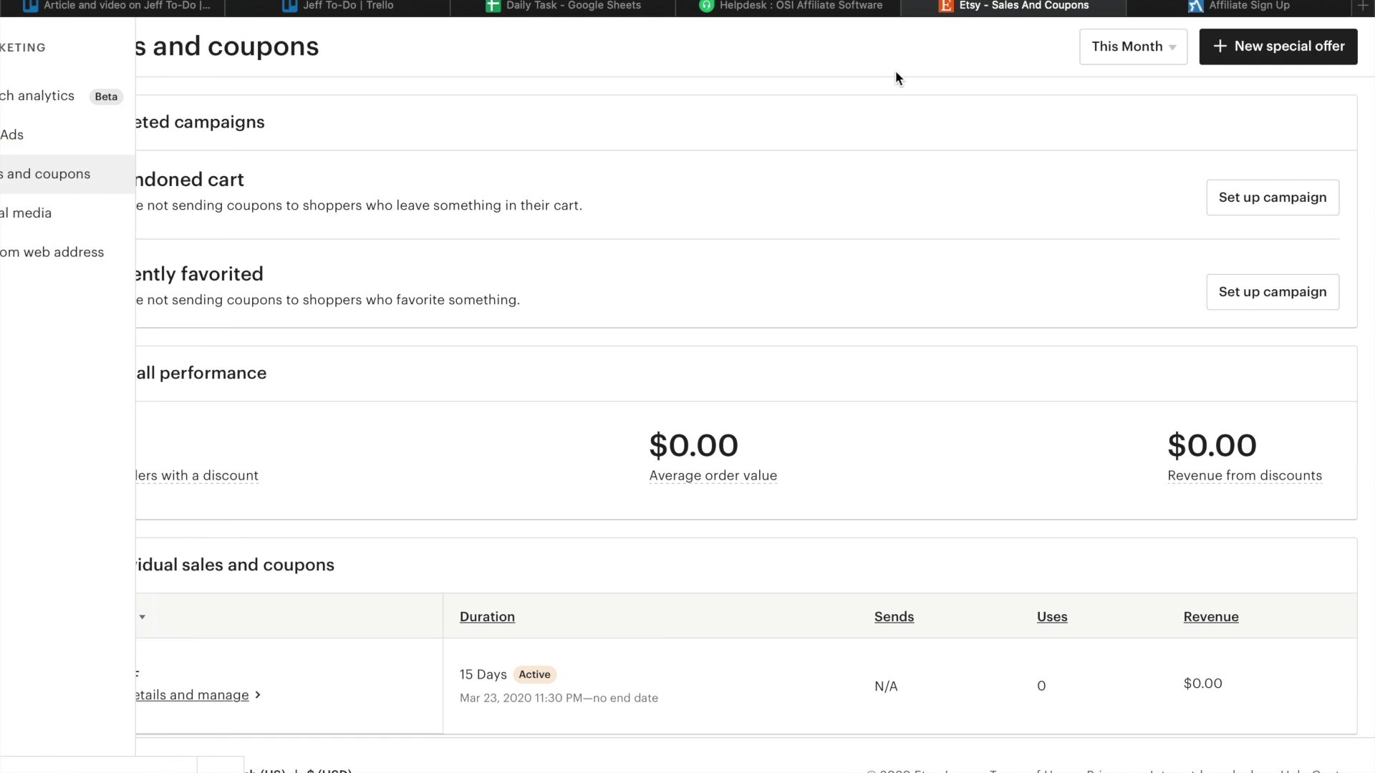
left_click(1230, 44)
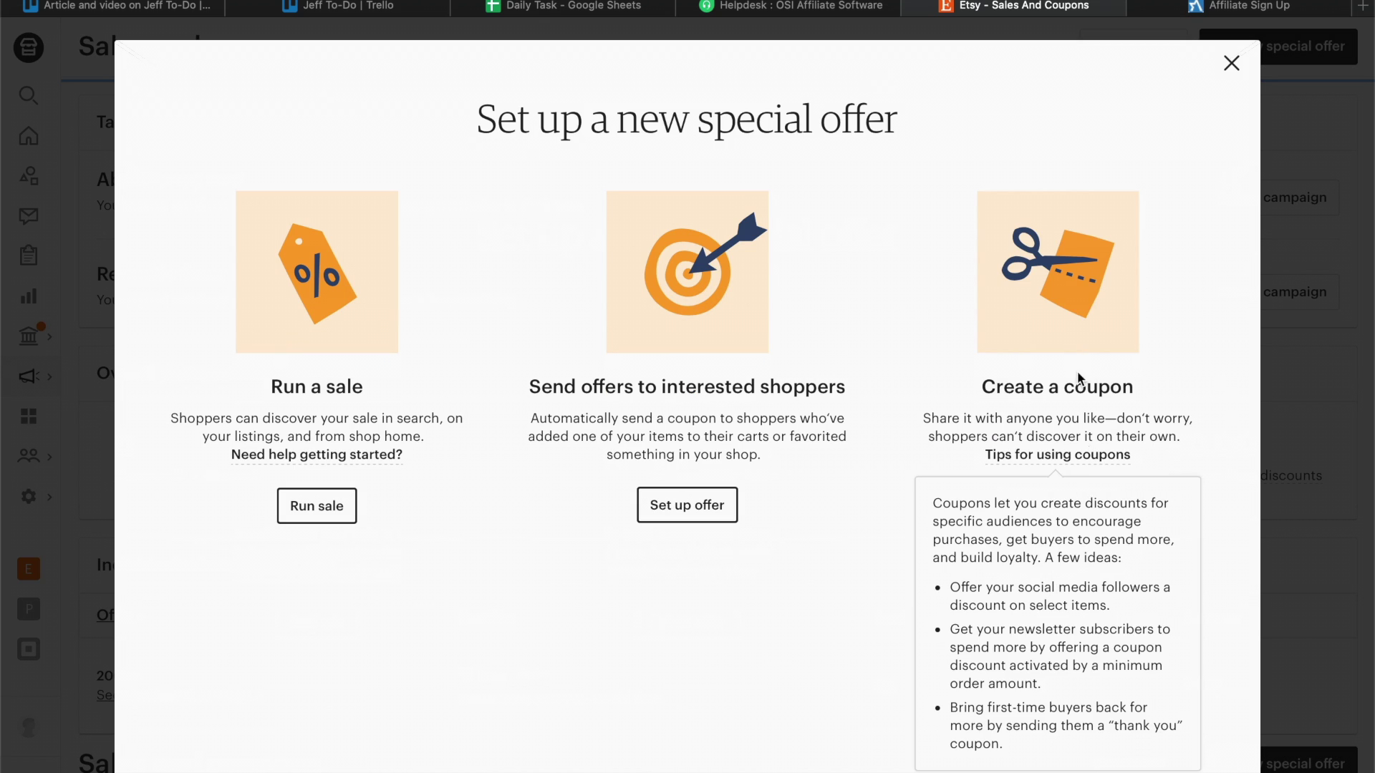
mouse_move(1053, 456)
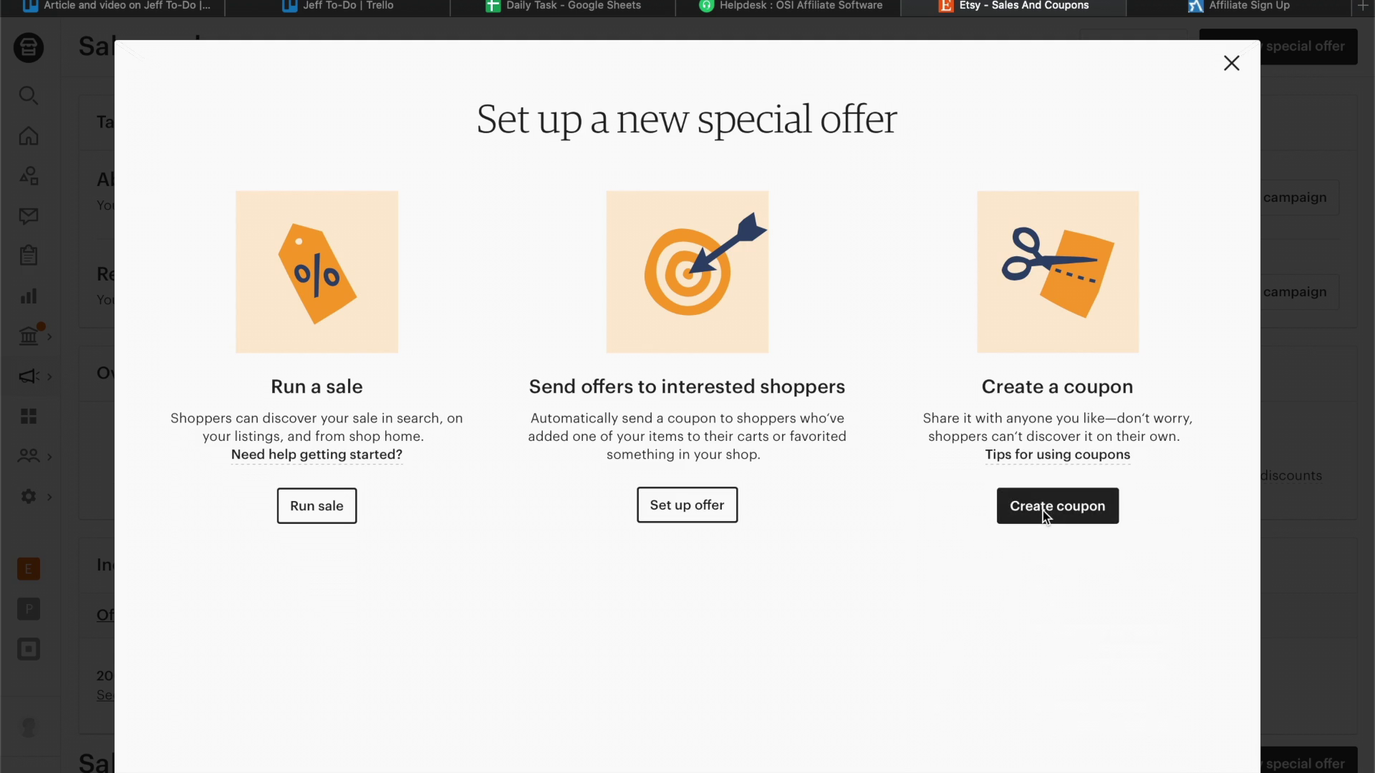
left_click(1043, 510)
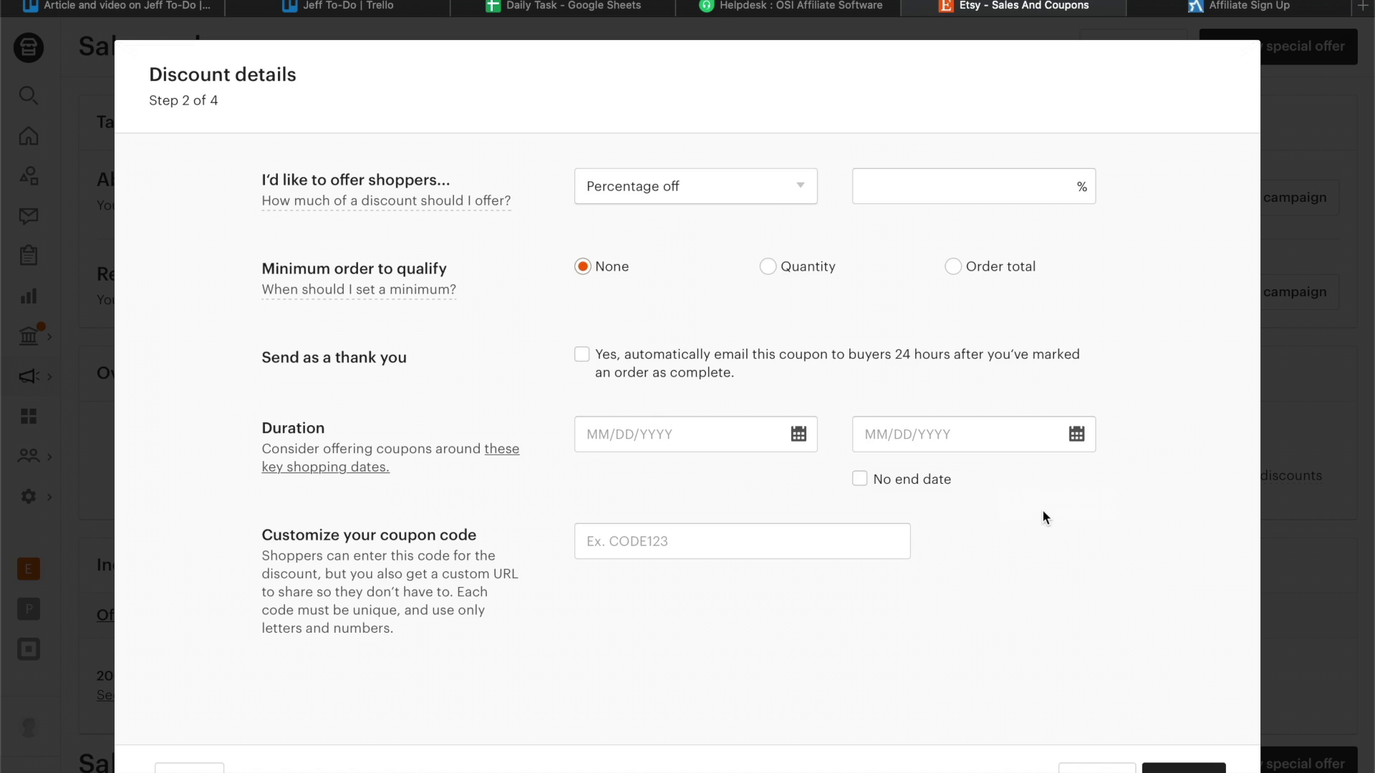
Define coupon AFFILIATE1 at 10% off from April 8, 2020, then continue to listings.
left_click(916, 179)
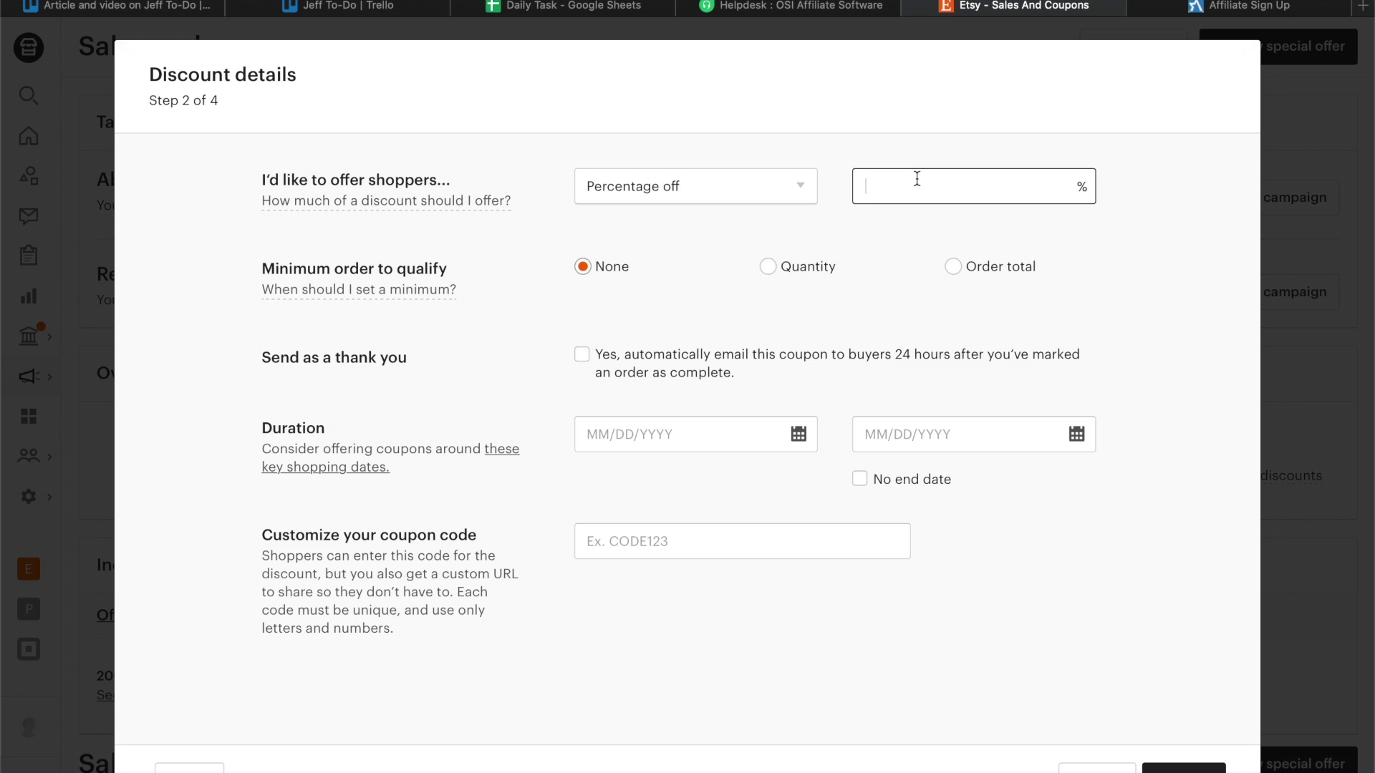
type("10")
left_click(708, 429)
left_click(691, 602)
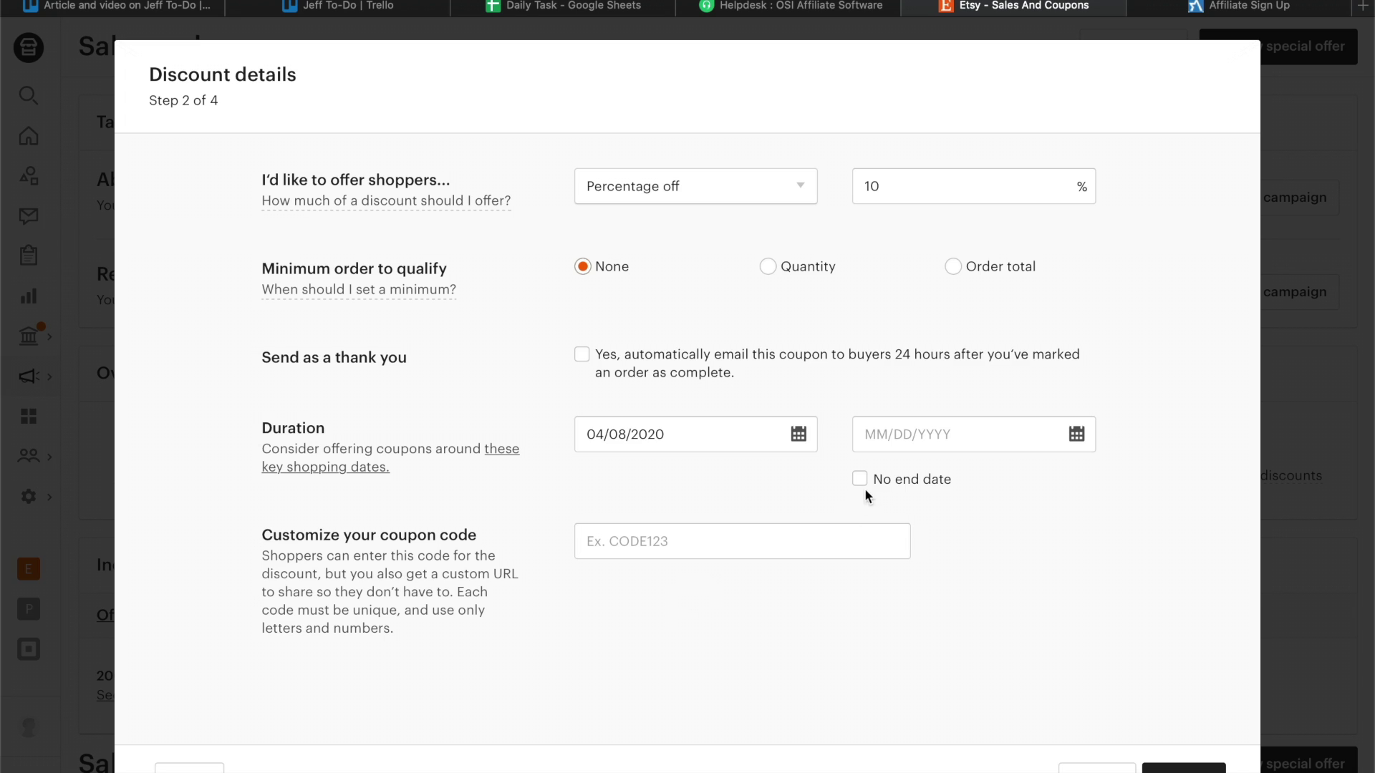
left_click(788, 540)
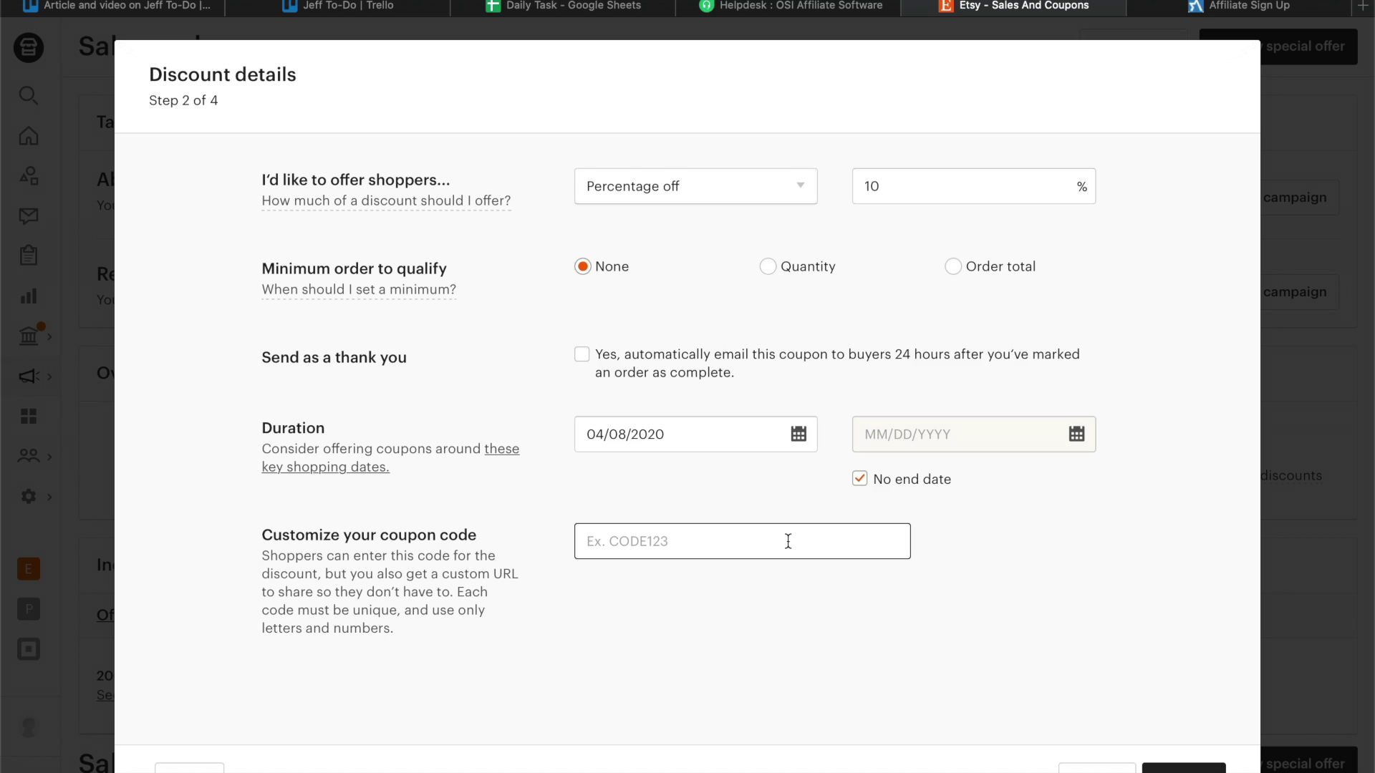
type("AFFILIATE1")
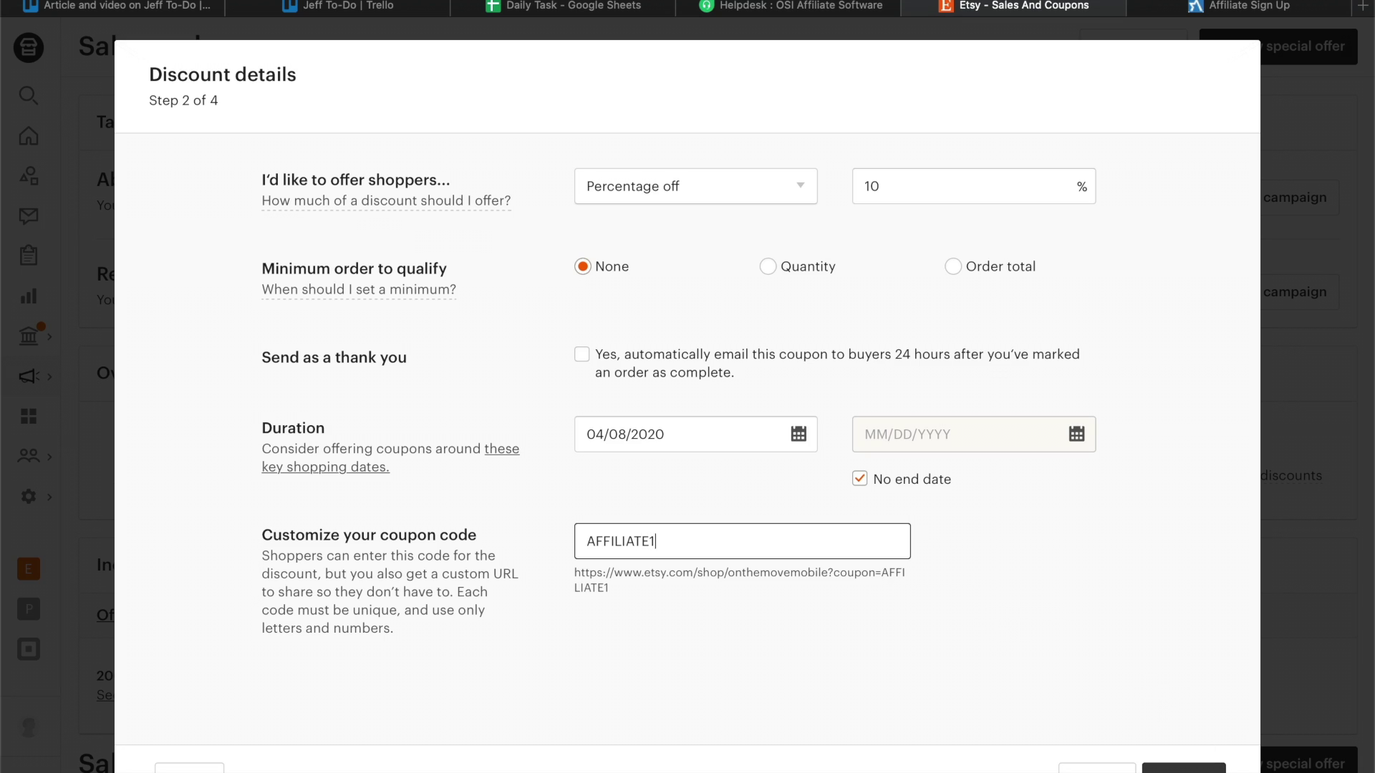
key("Return")
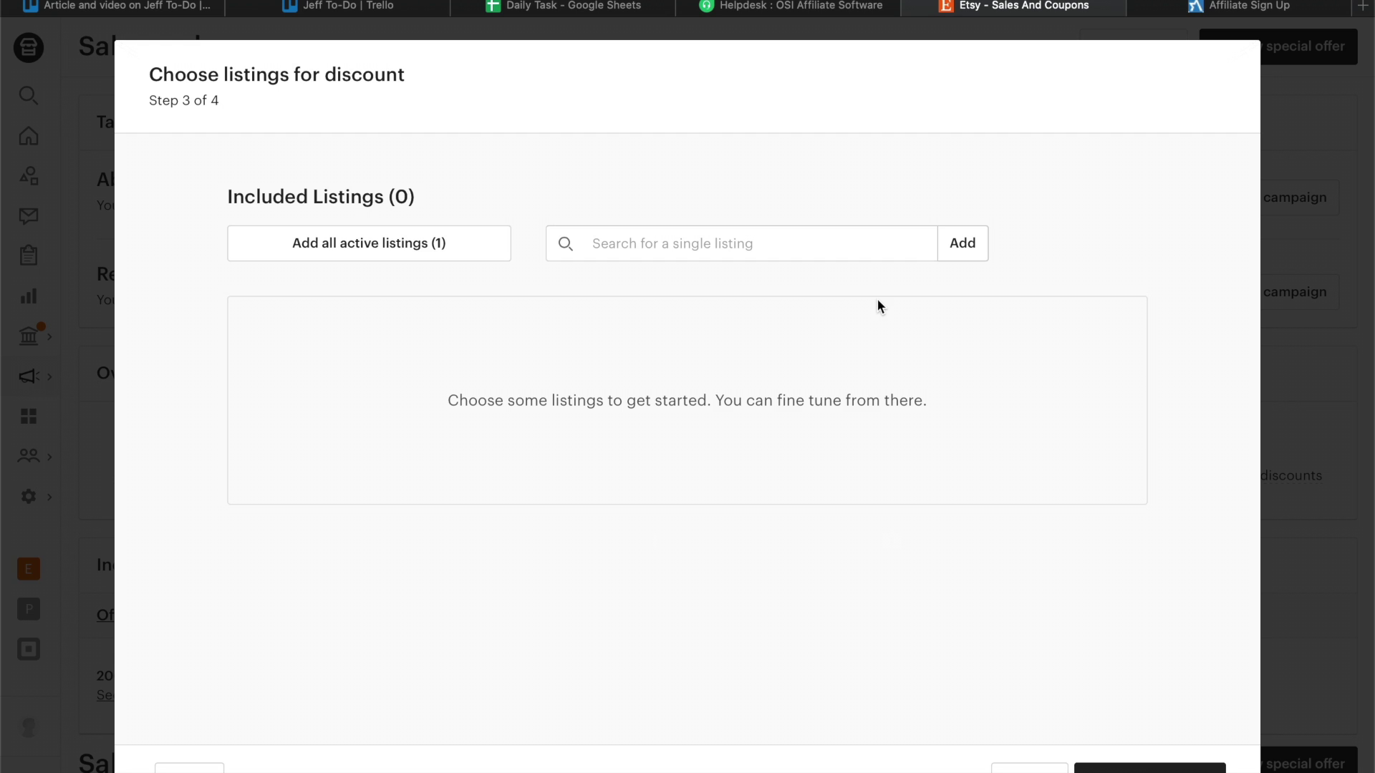
Apply AFFILIATE1 to the one active listing, publish it, and go to the affiliate sign-up tab.
left_click(409, 243)
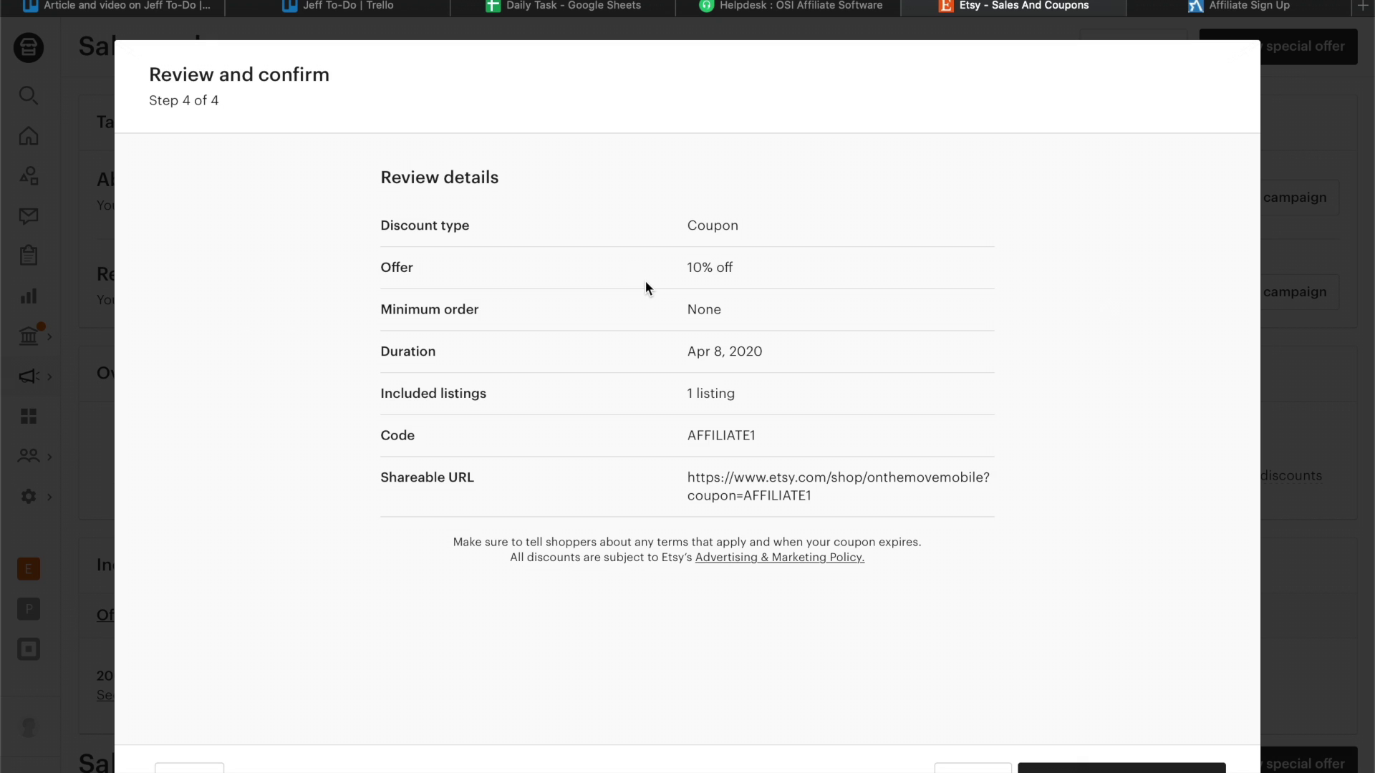
left_click(1121, 770)
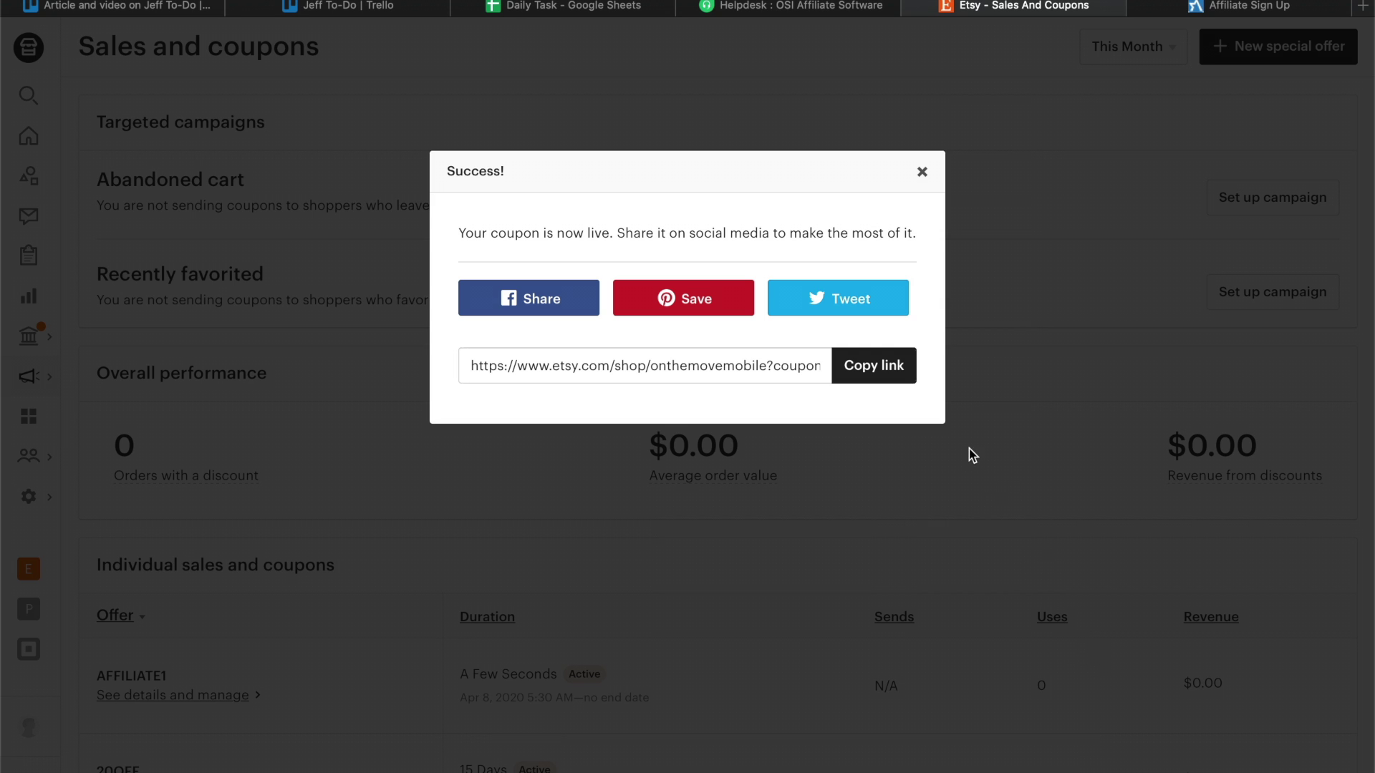
left_click(922, 171)
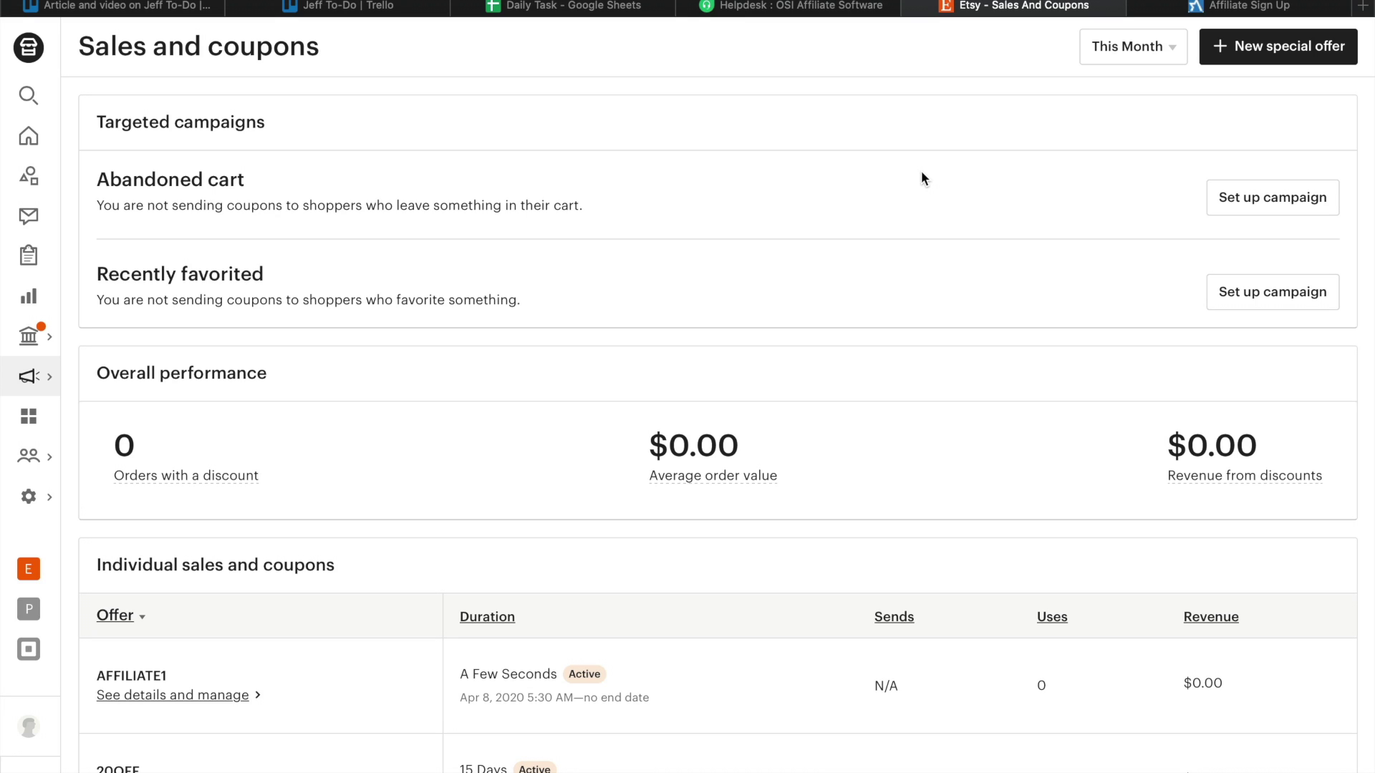
left_click(1195, 6)
Load the shop's ositracker.com admin login and sign in with the saved credentials.
key("super+l")
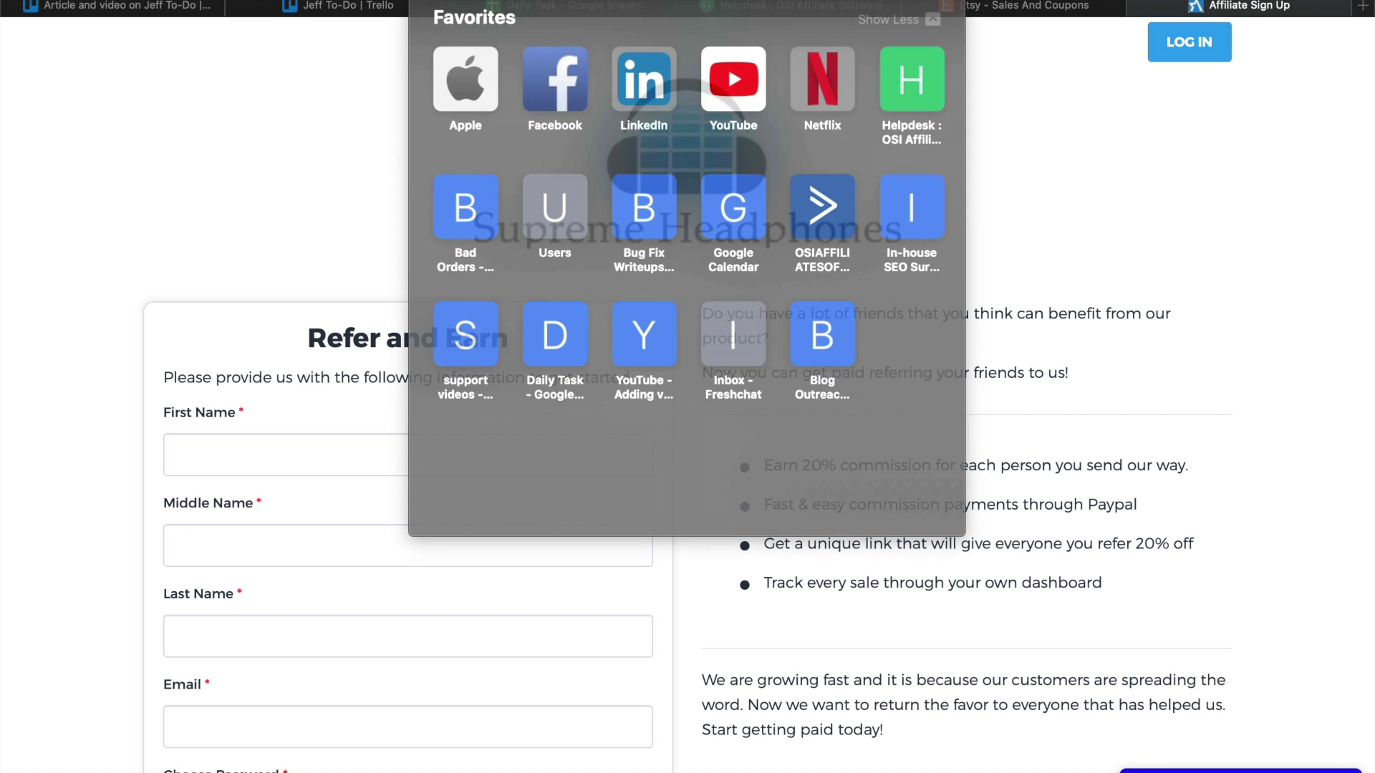
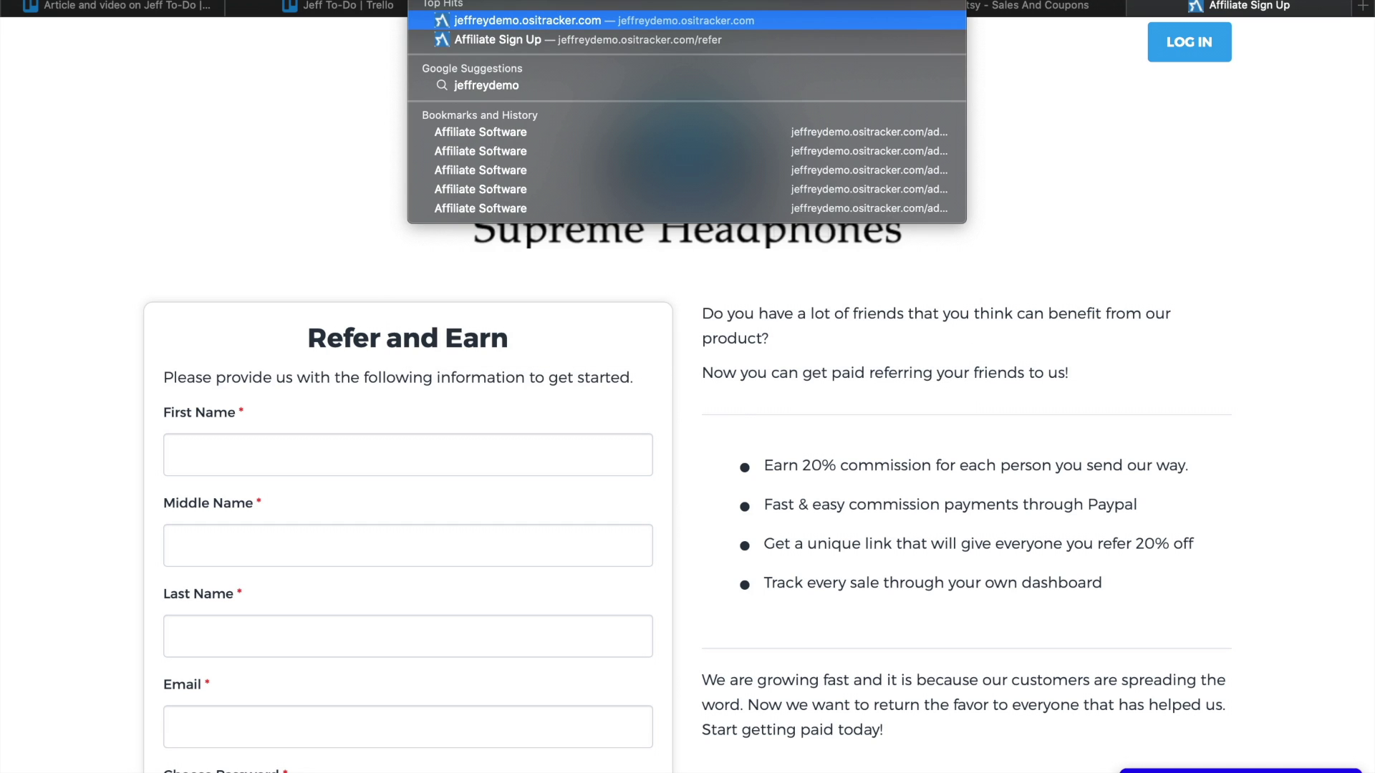
key("Right")
key("Return")
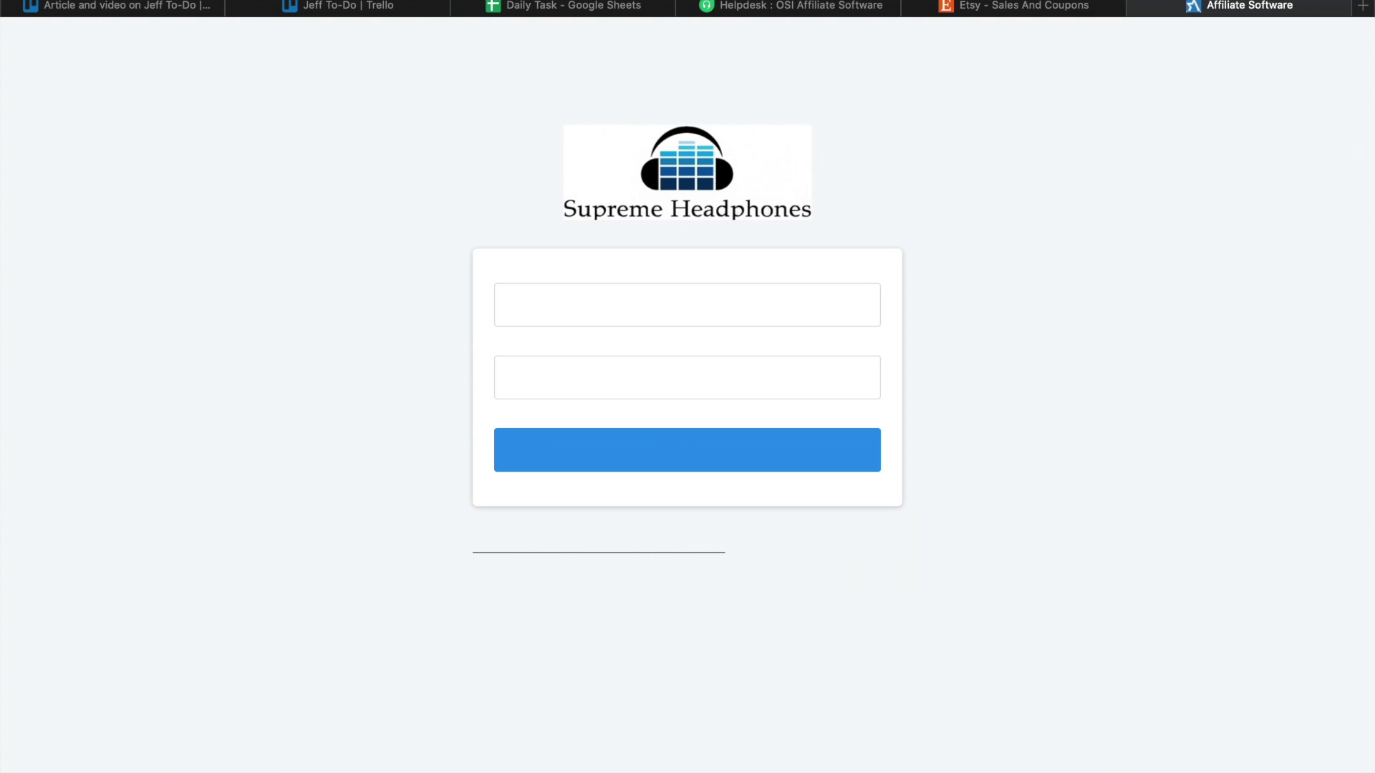
left_click(550, 307)
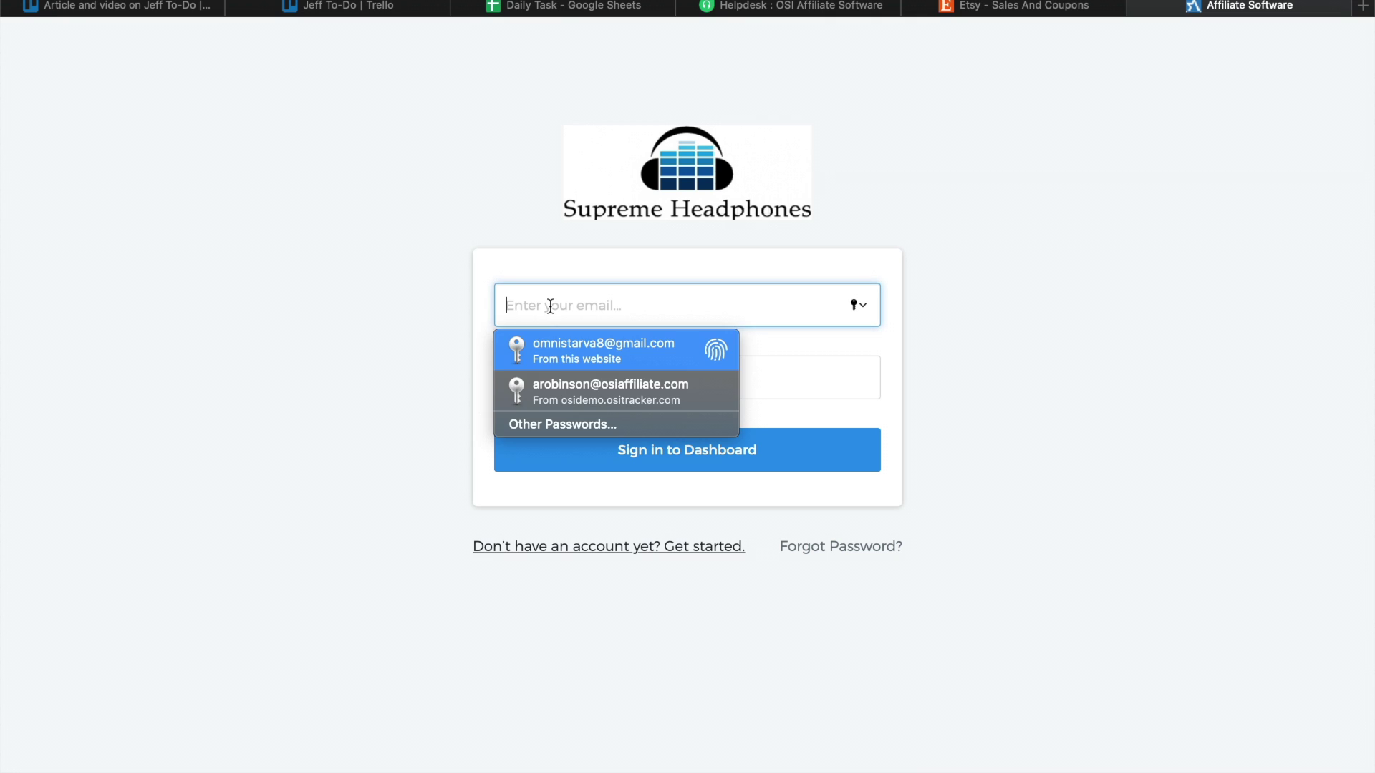
left_click(558, 347)
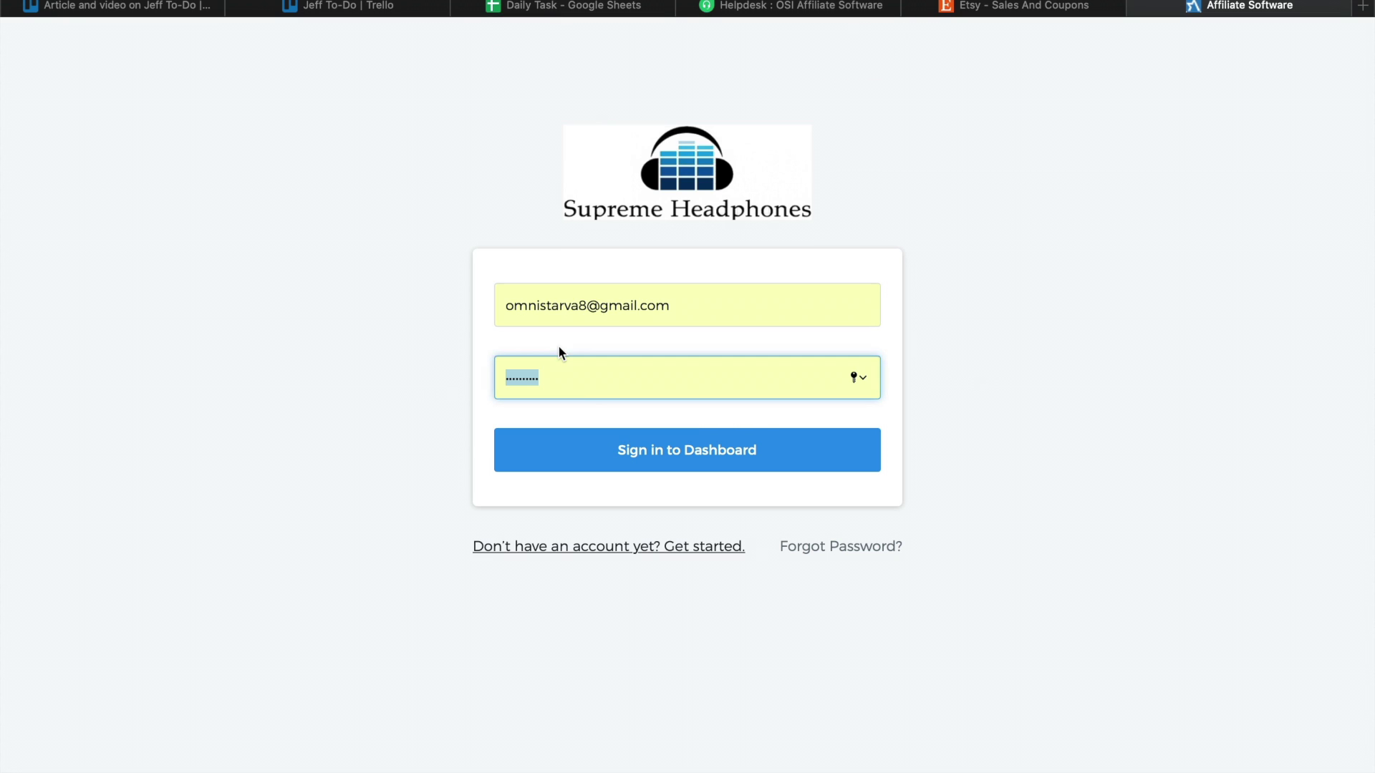
left_click(605, 464)
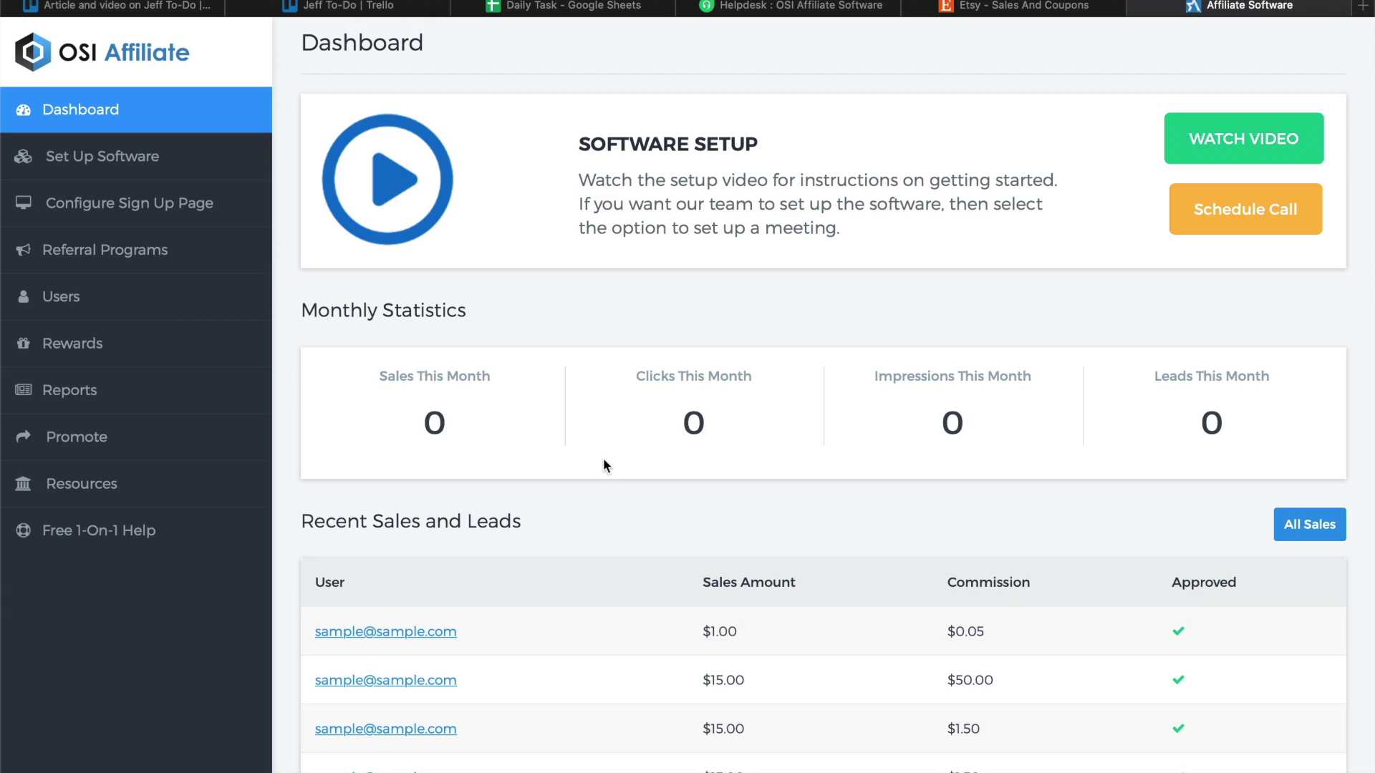
Go to Referral Programs > Promotional Settings > Promo Code Tracking and open Add Coupon.
left_click(194, 254)
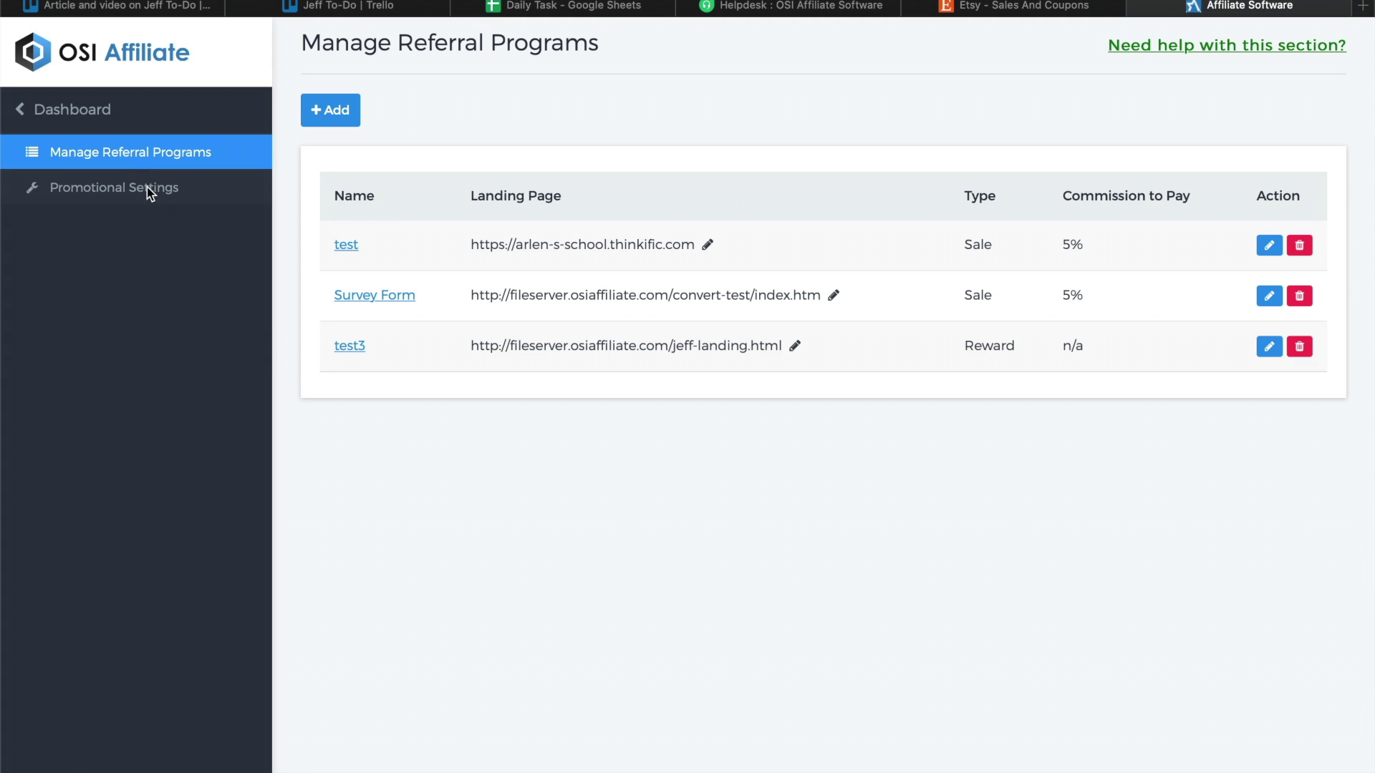
left_click(147, 190)
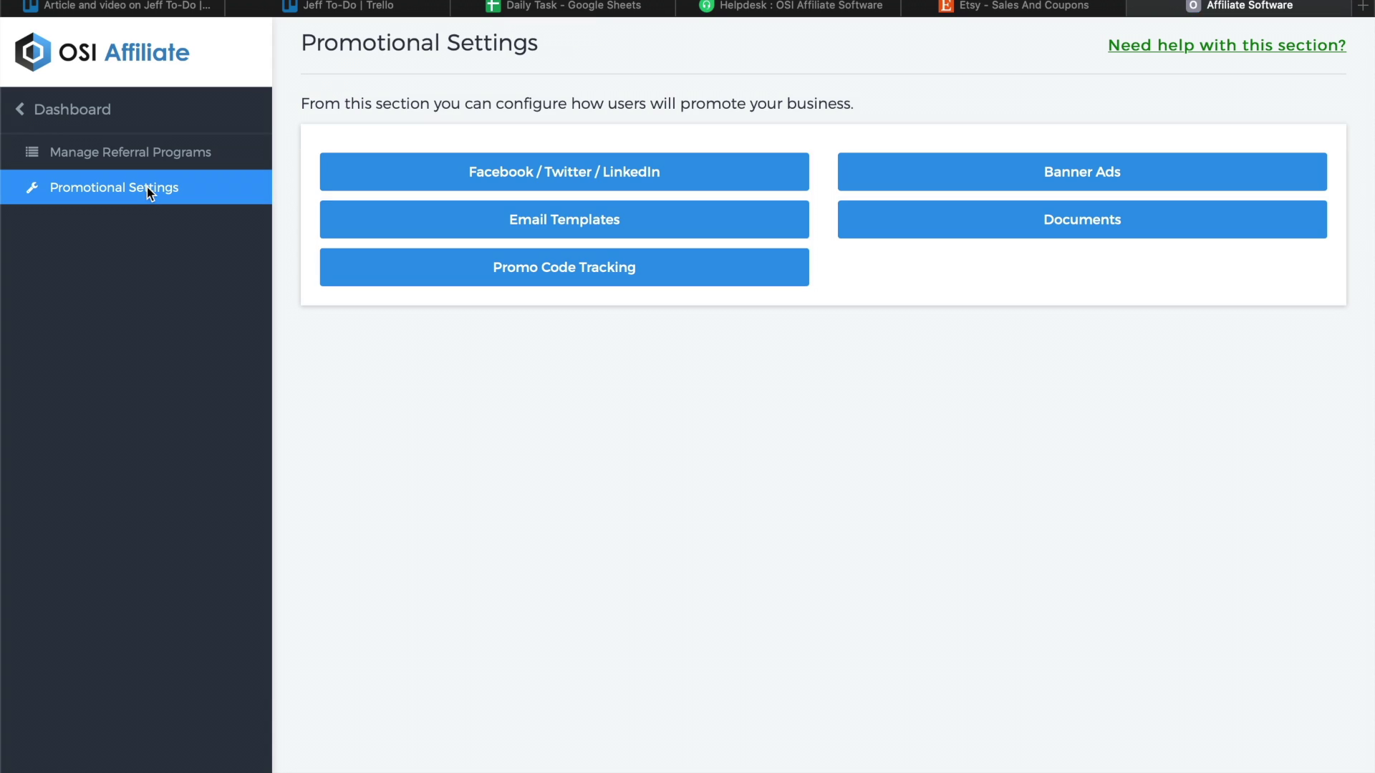
left_click(499, 286)
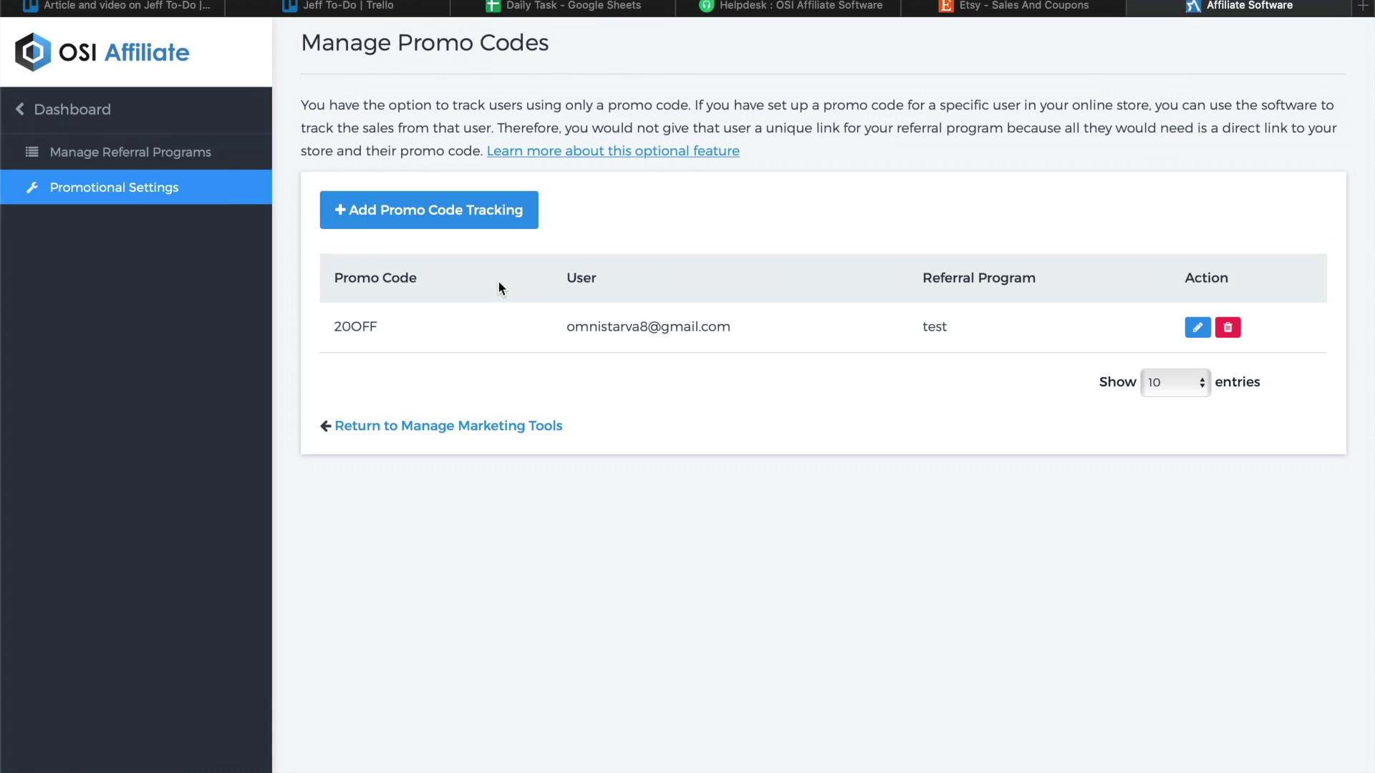
left_click(451, 212)
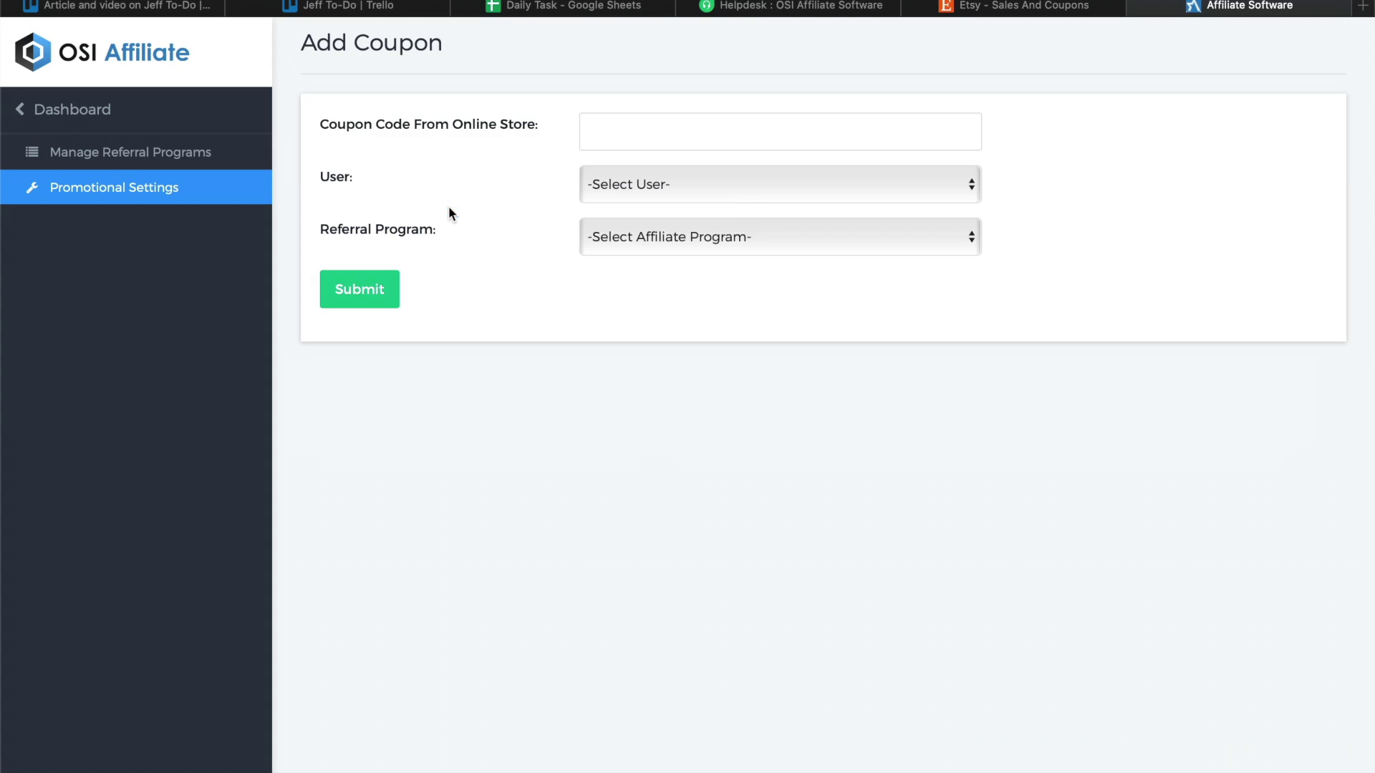
Add coupon AFFILIATE1 for the affiliate user under the 'test' referral program and submit.
left_click(683, 138)
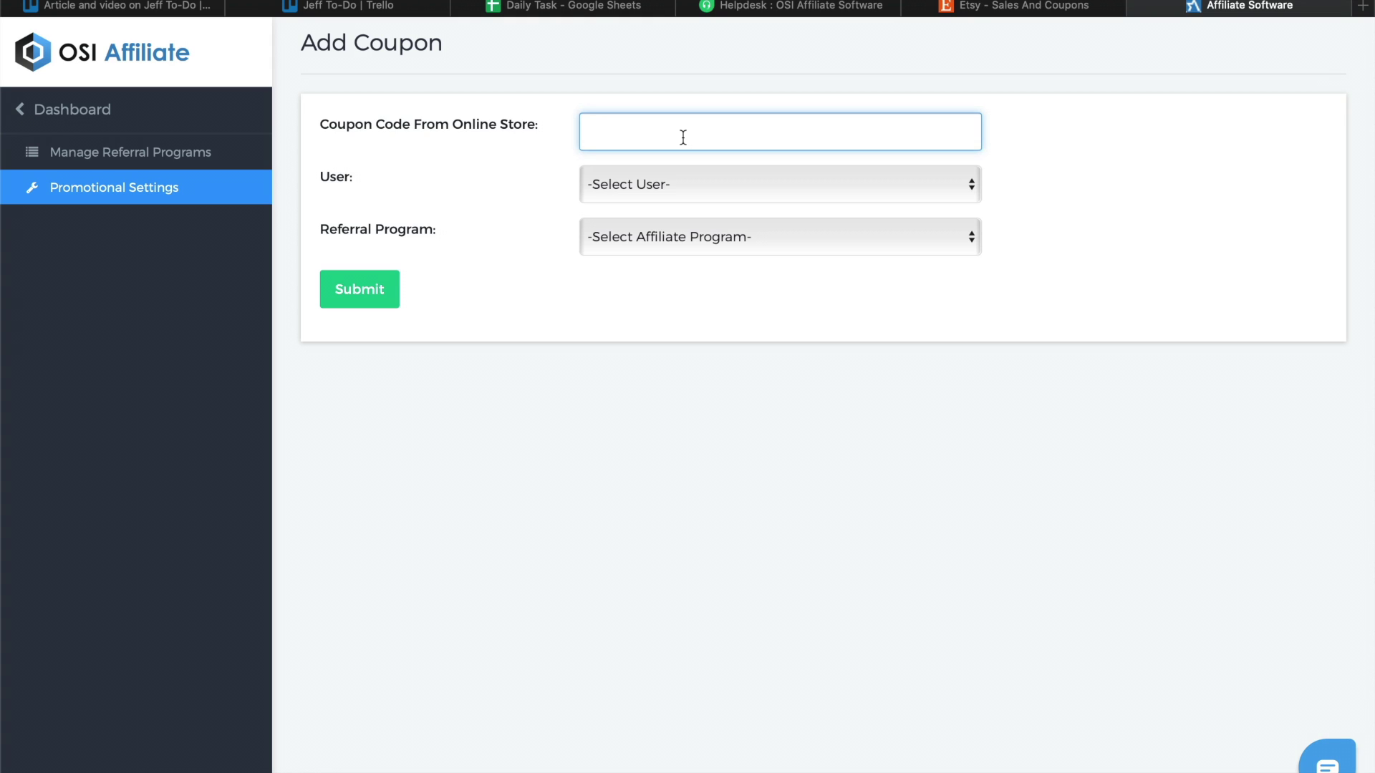
type("AFFILIATE1")
left_click(743, 188)
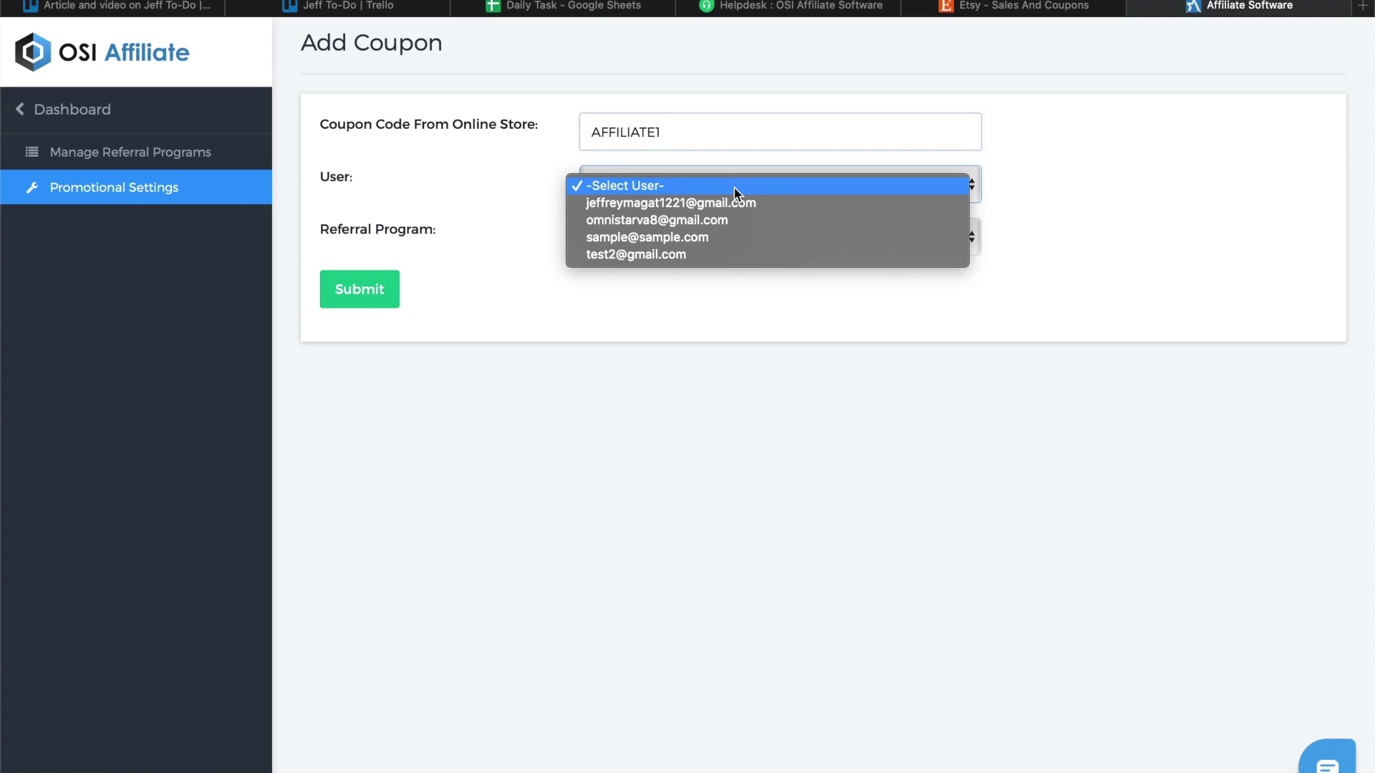
left_click(705, 208)
left_click(693, 236)
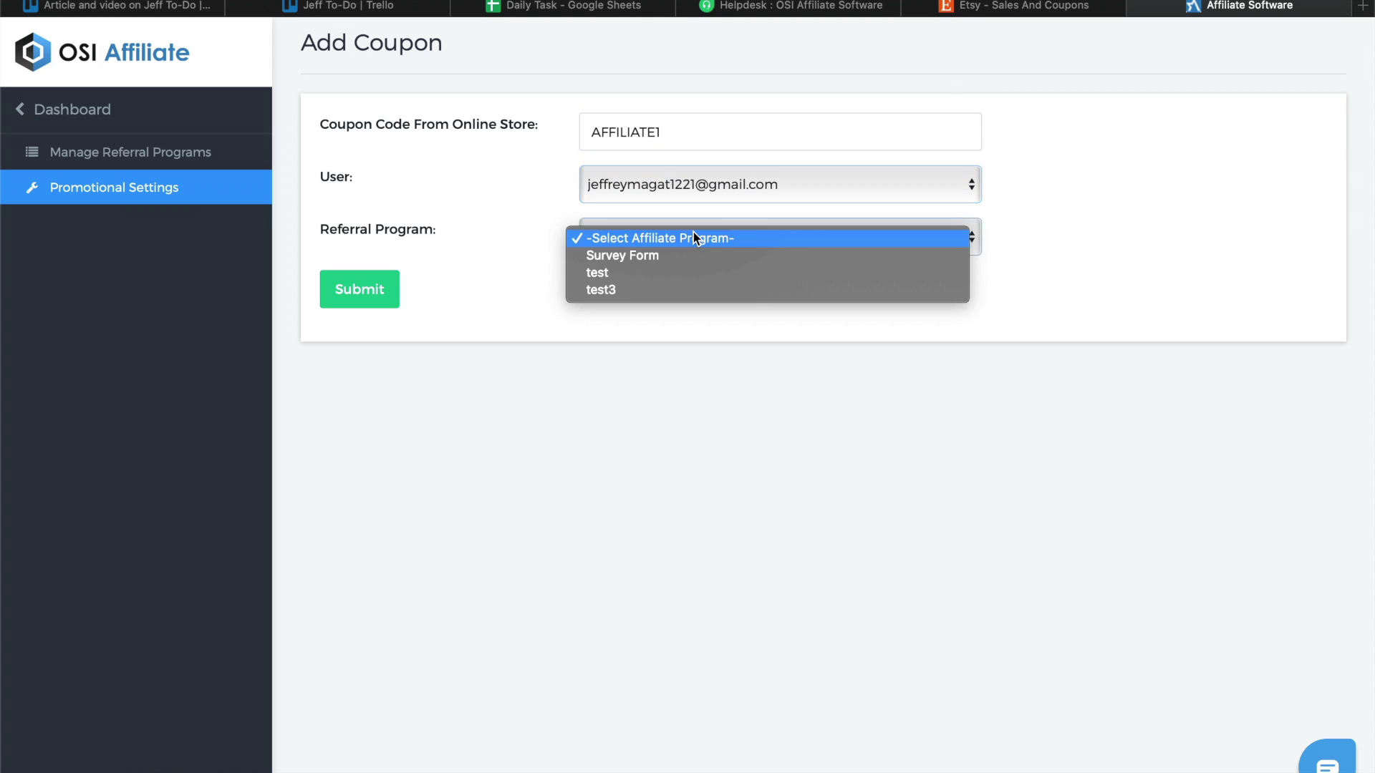
key("Return")
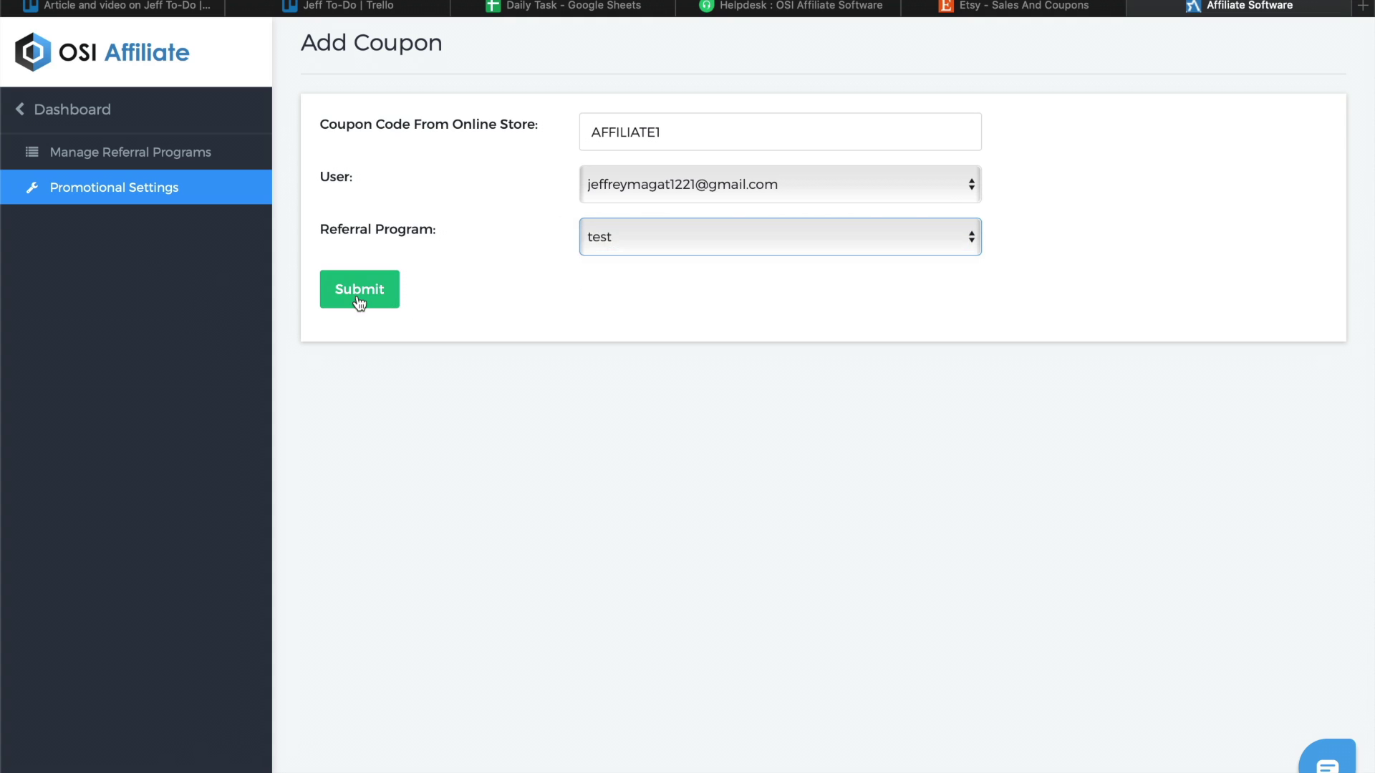
left_click(357, 294)
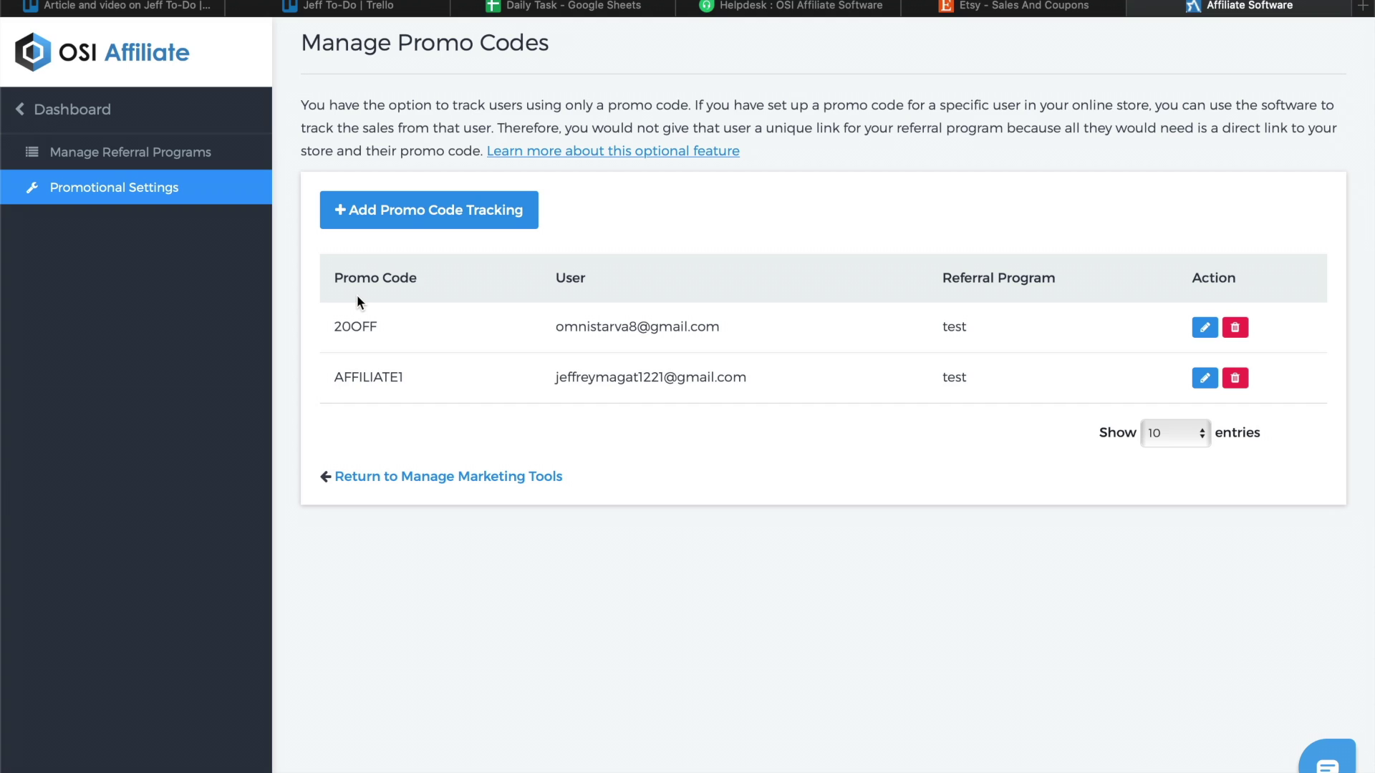
After reviewing the promo code list, return to Etsy's Sales and coupons tab.
left_click(1006, 10)
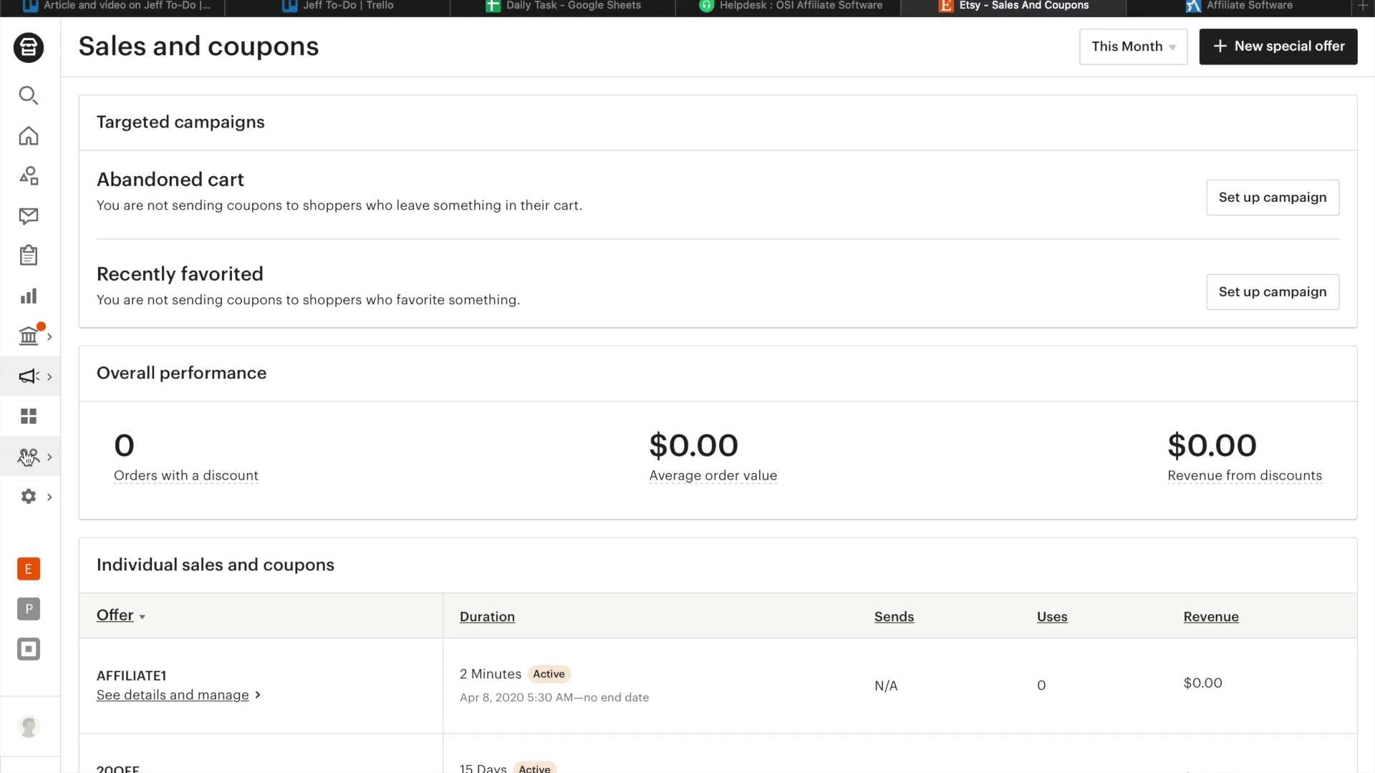
Open Etsy's Shop Options settings page via the gear icon.
left_click(29, 498)
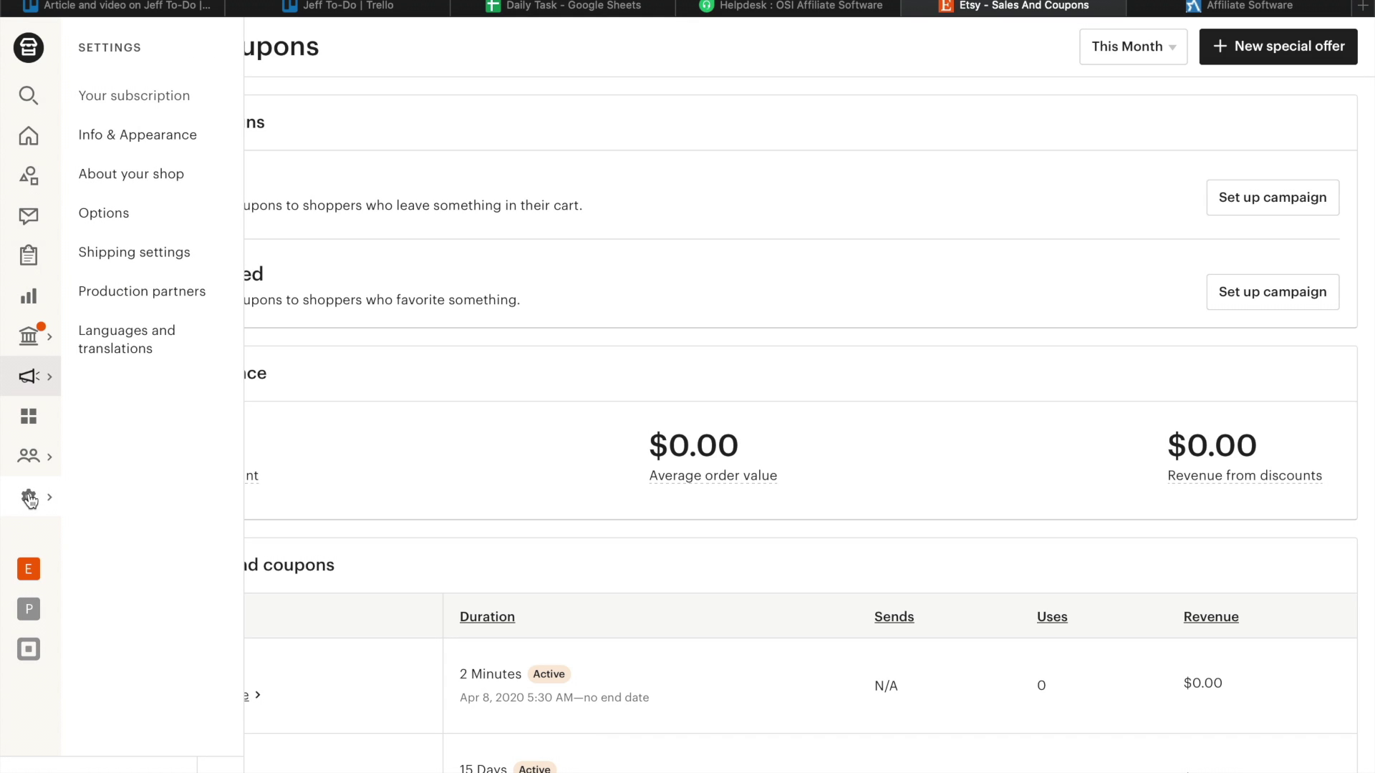
left_click(120, 214)
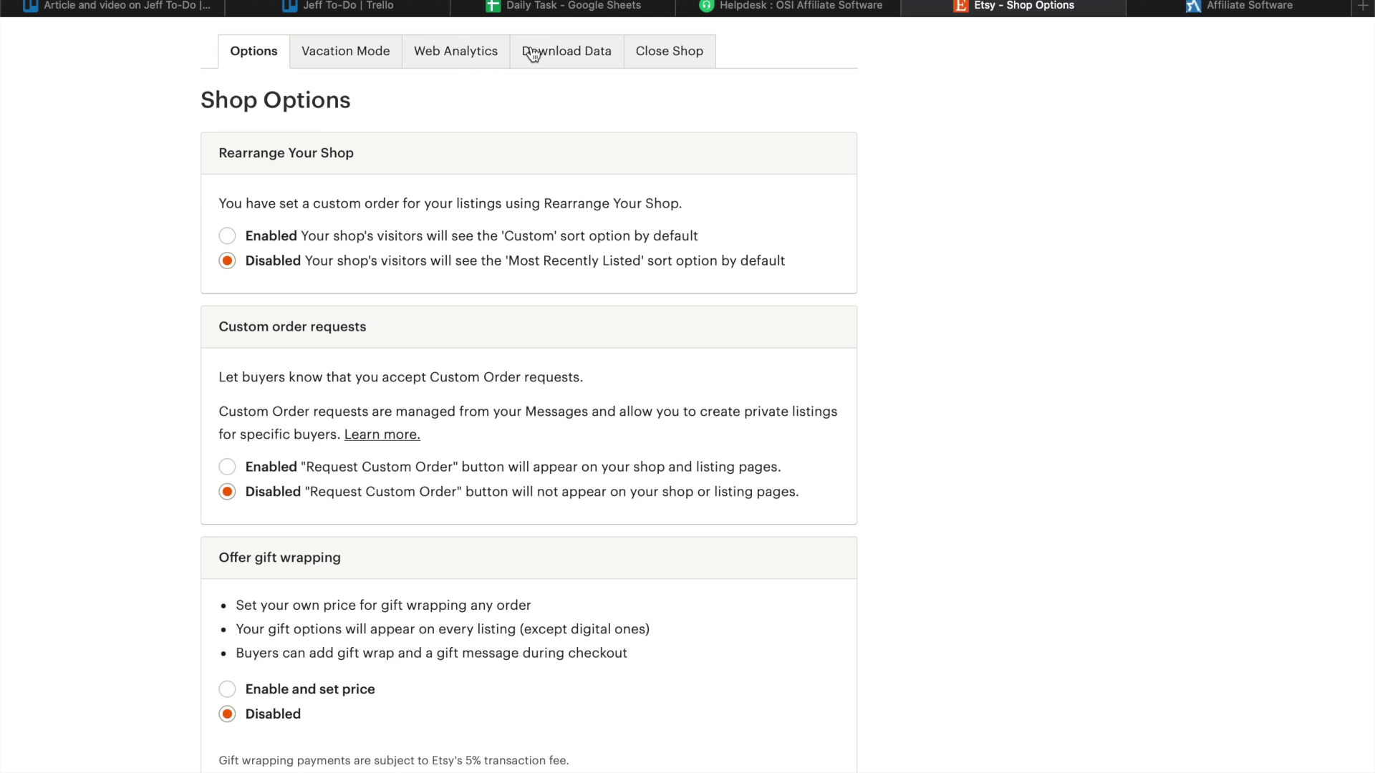
On the Download Data tab, set the CSV type to Orders.
left_click(569, 52)
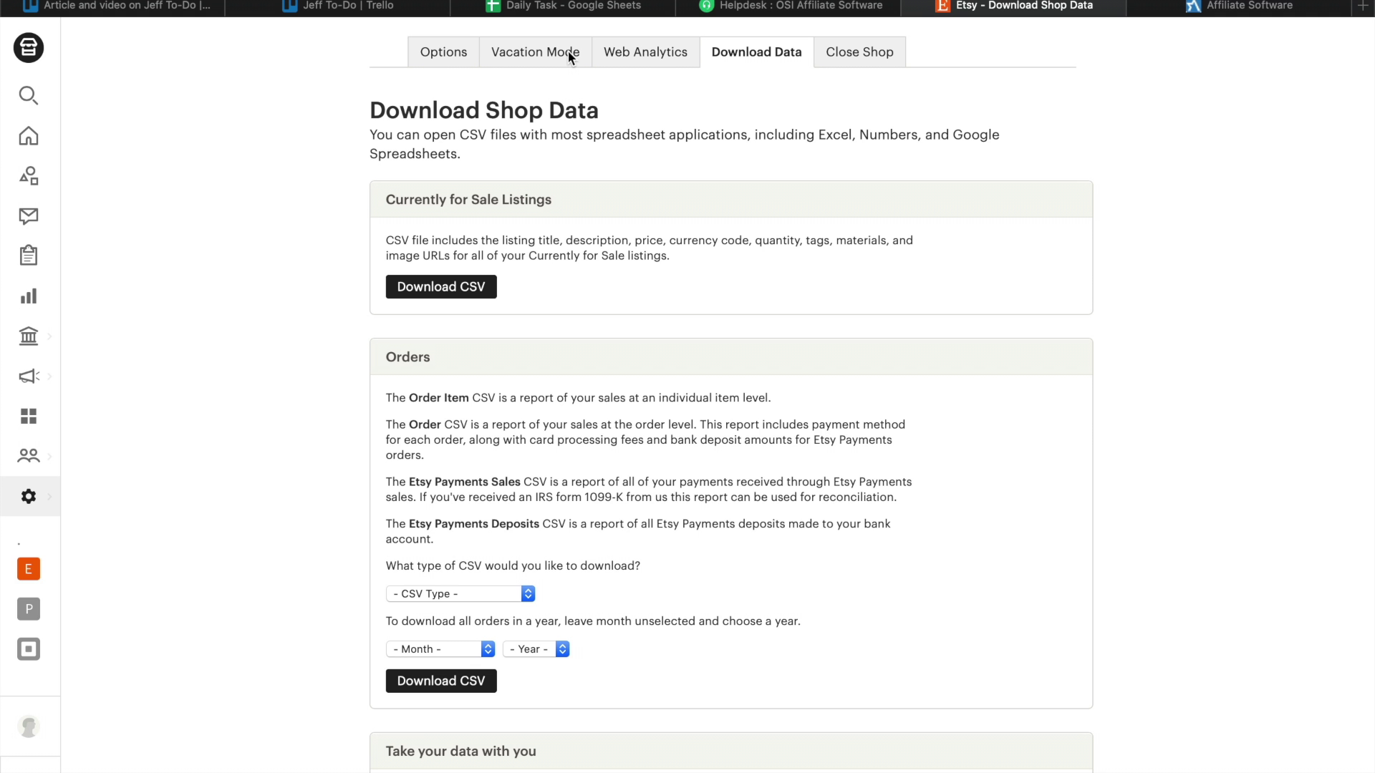
left_click(438, 693)
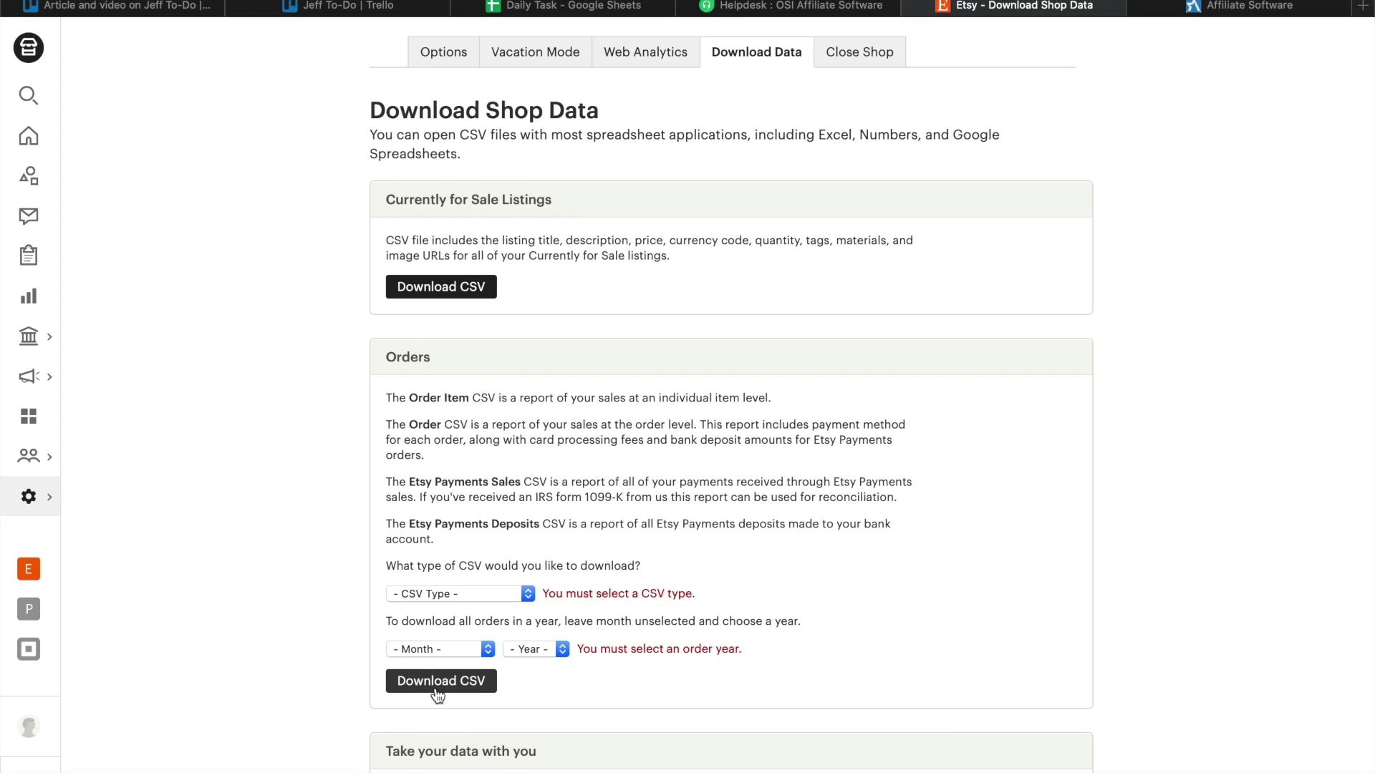
left_click(486, 651)
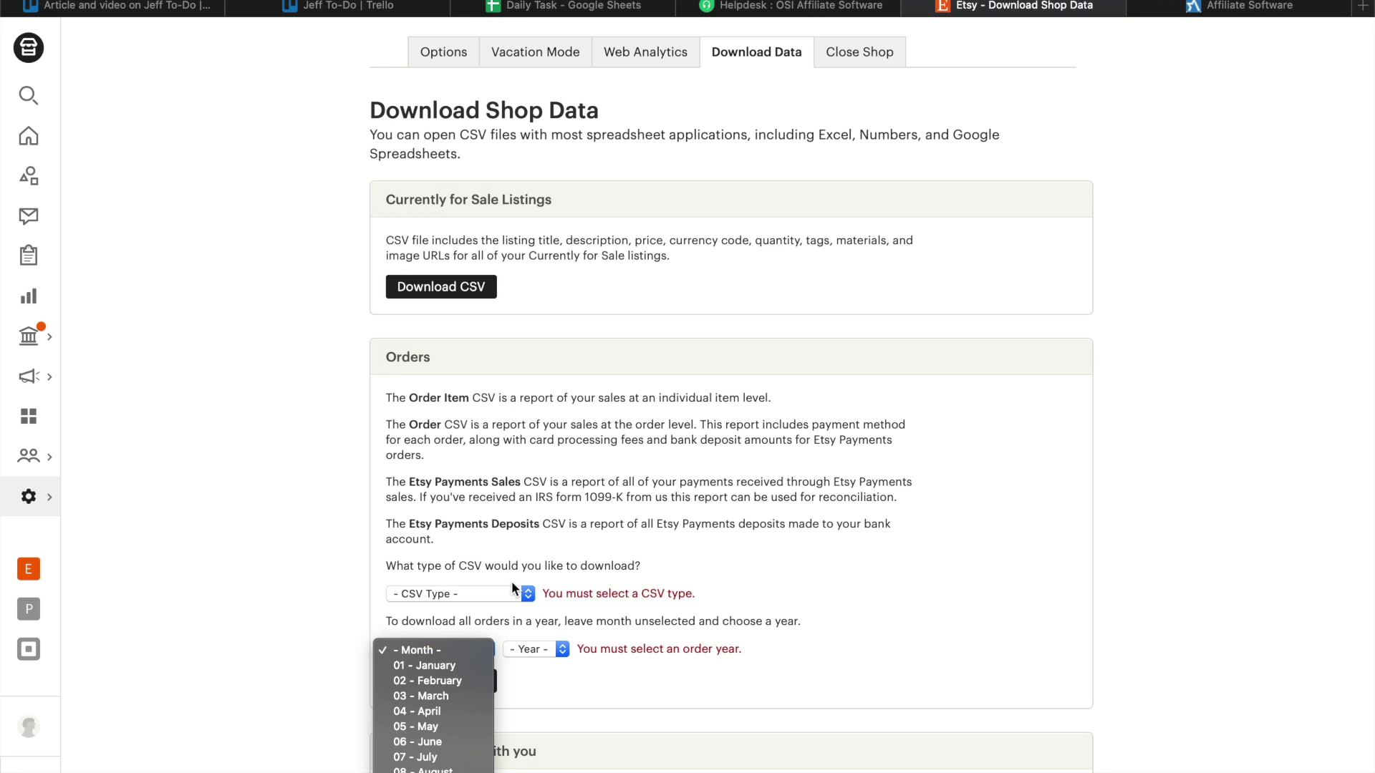
left_click(482, 599)
left_click(483, 600)
left_click(478, 593)
left_click(477, 591)
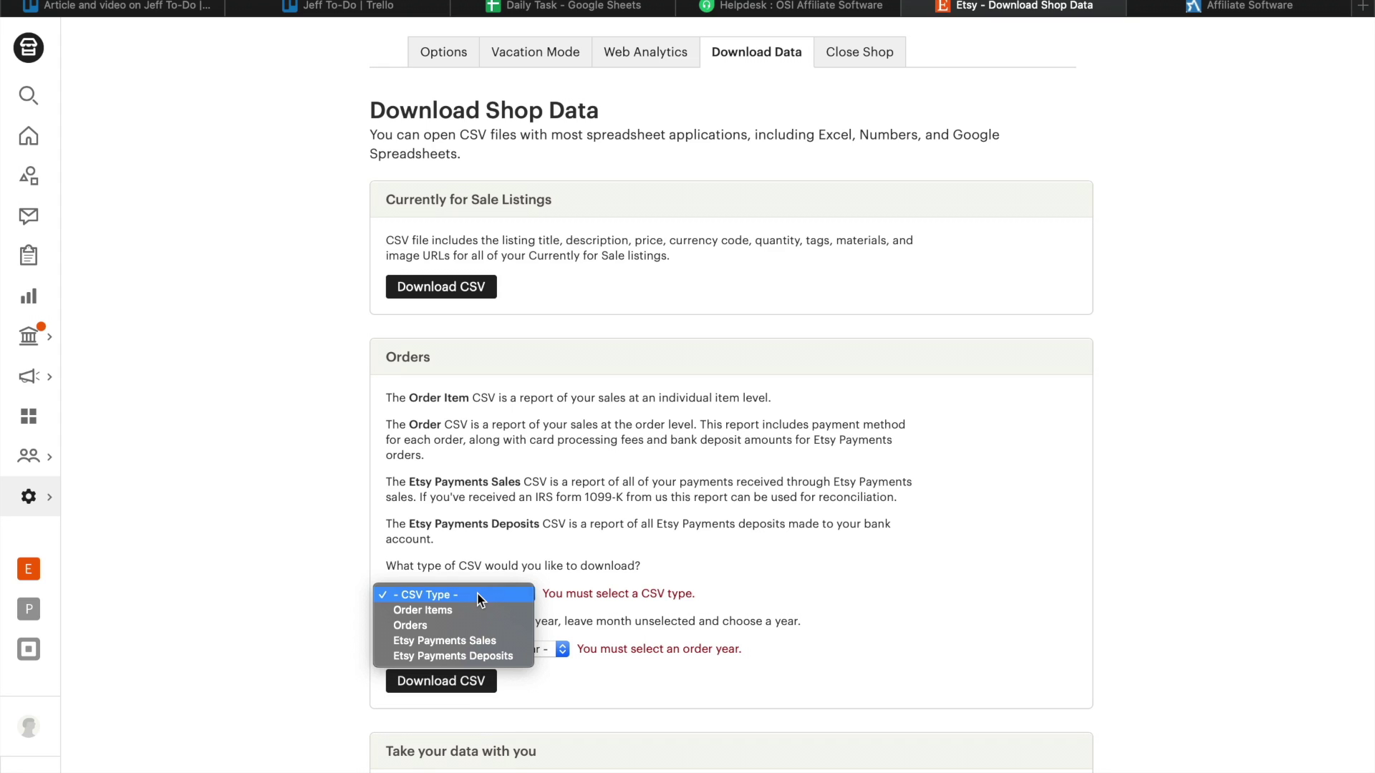
left_click(465, 625)
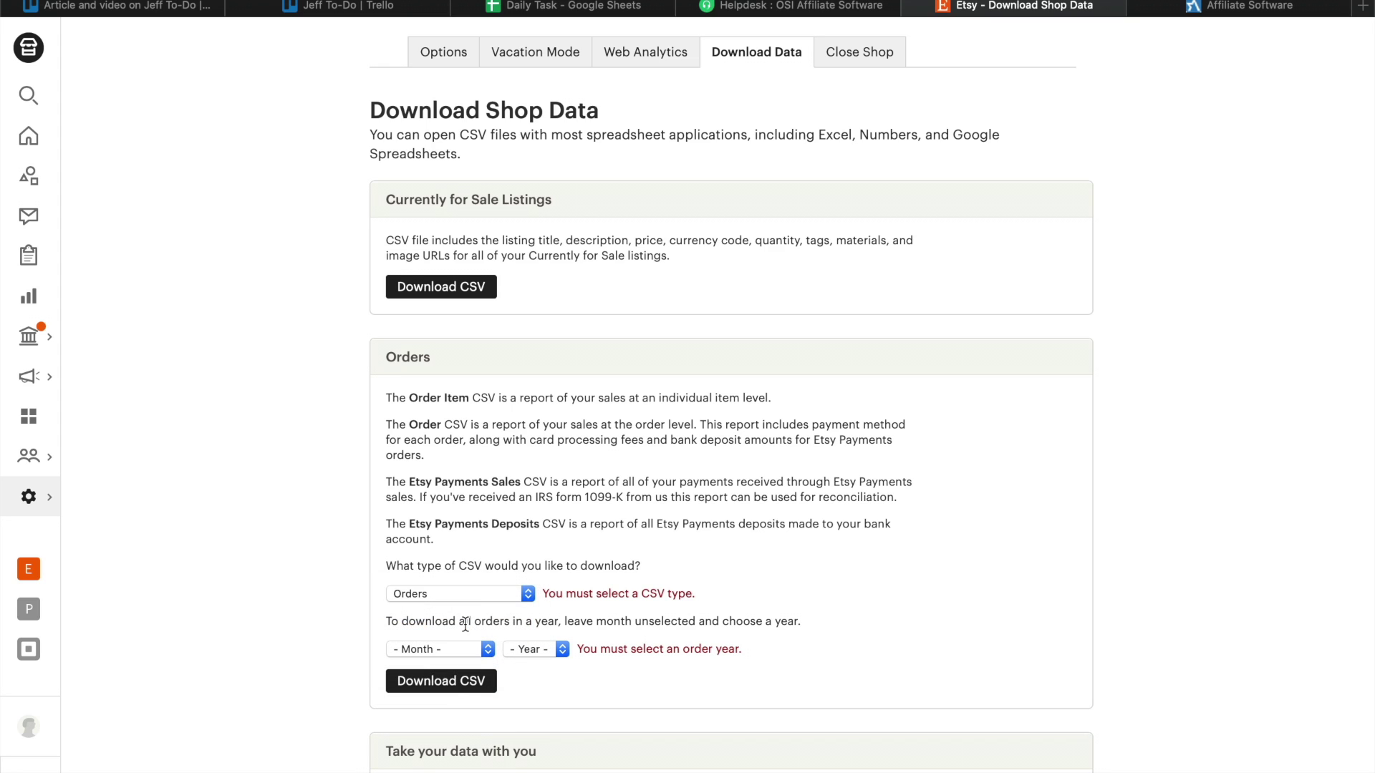
Download the 2020 Orders CSV, allow the download, and return to OSI Affiliate.
left_click(451, 685)
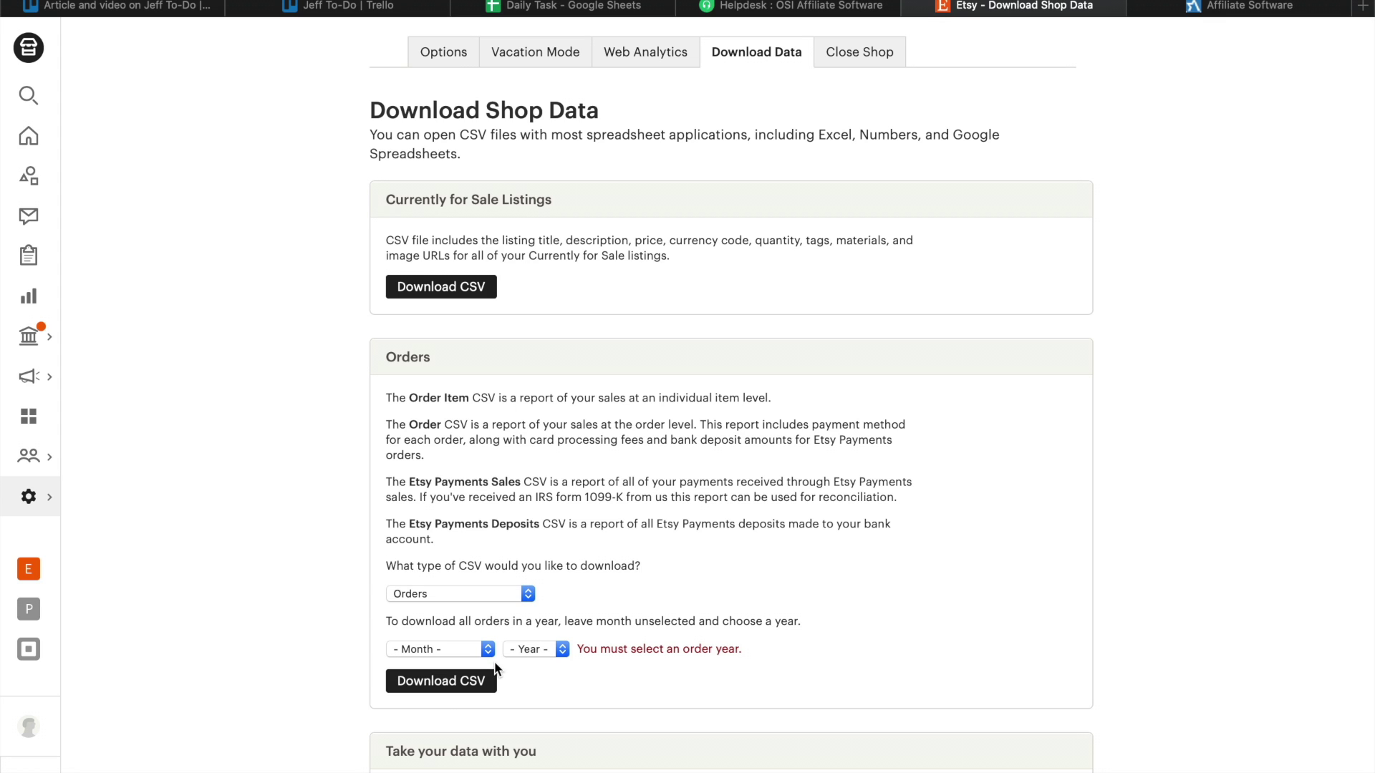
left_click(528, 650)
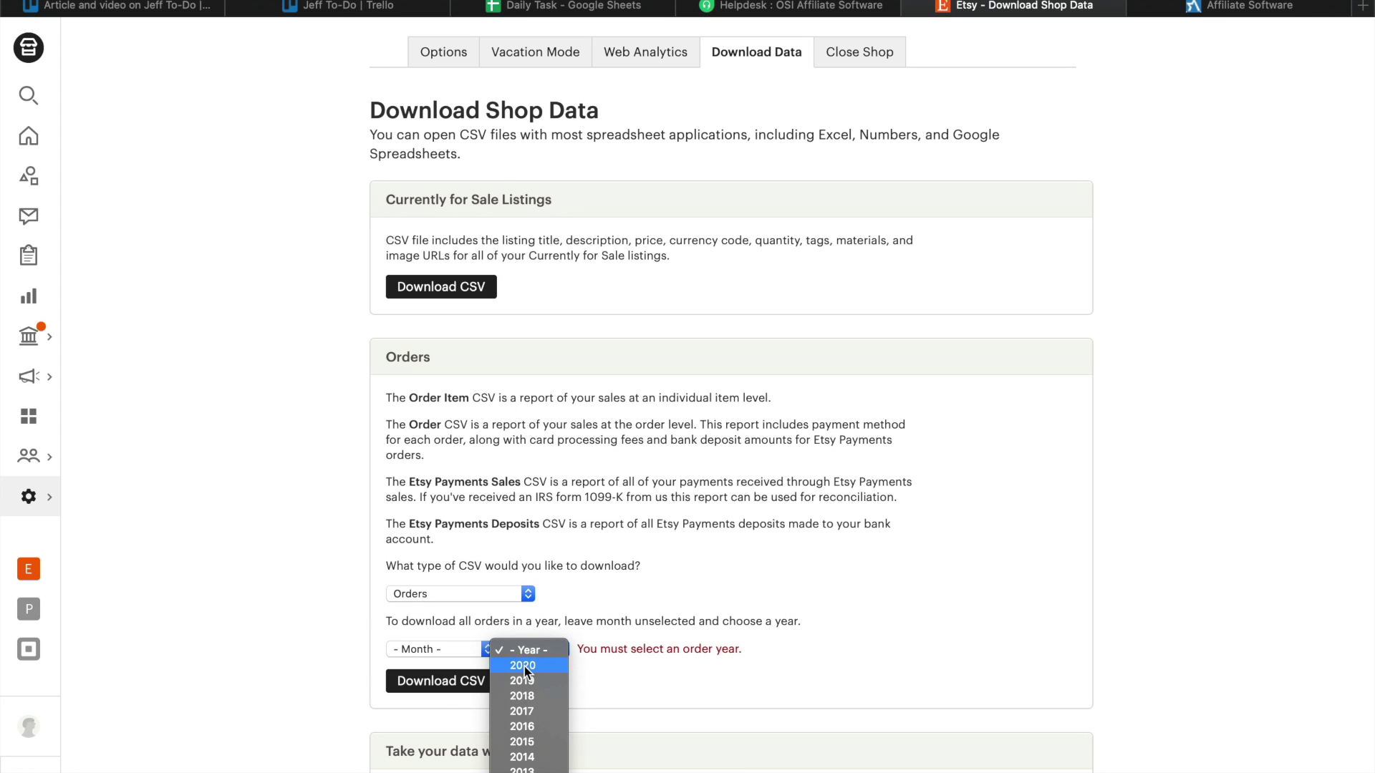
left_click(458, 689)
left_click(456, 686)
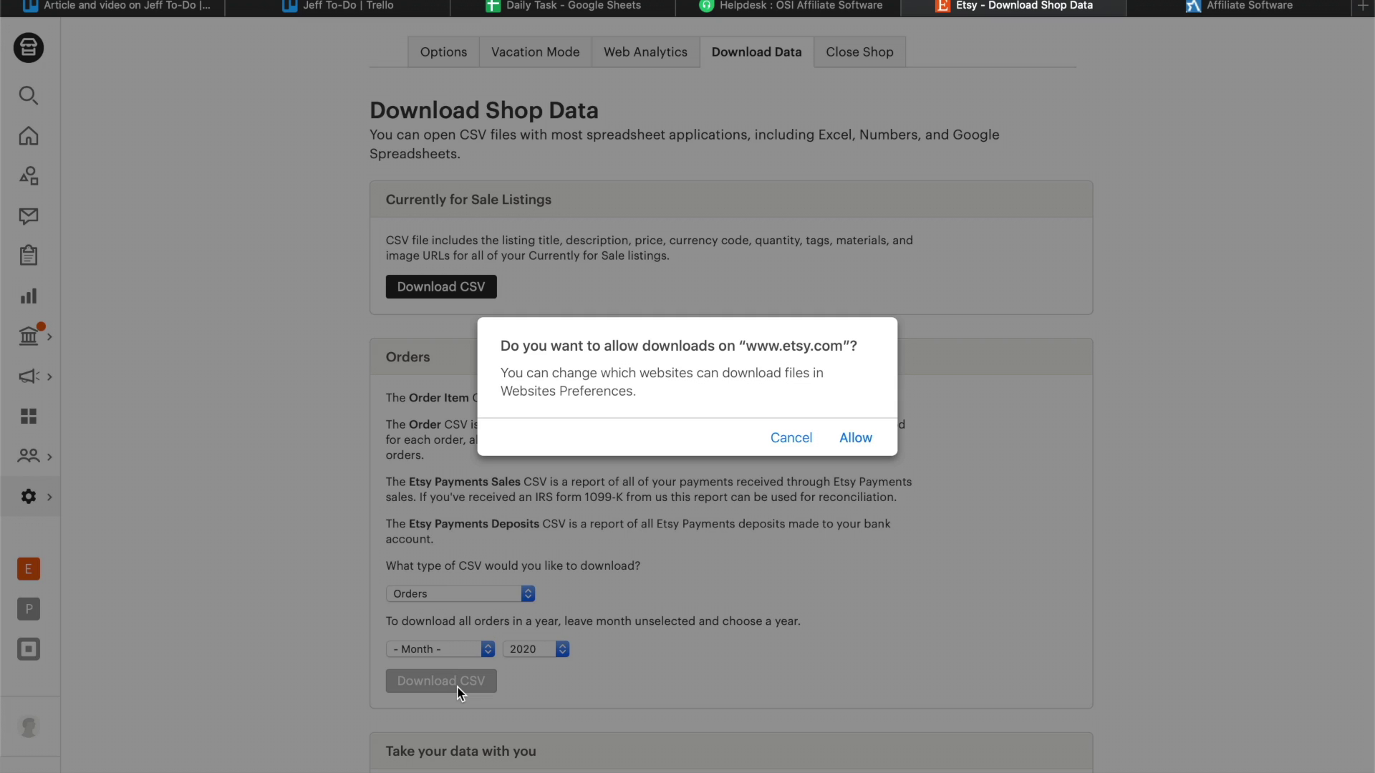
left_click(854, 441)
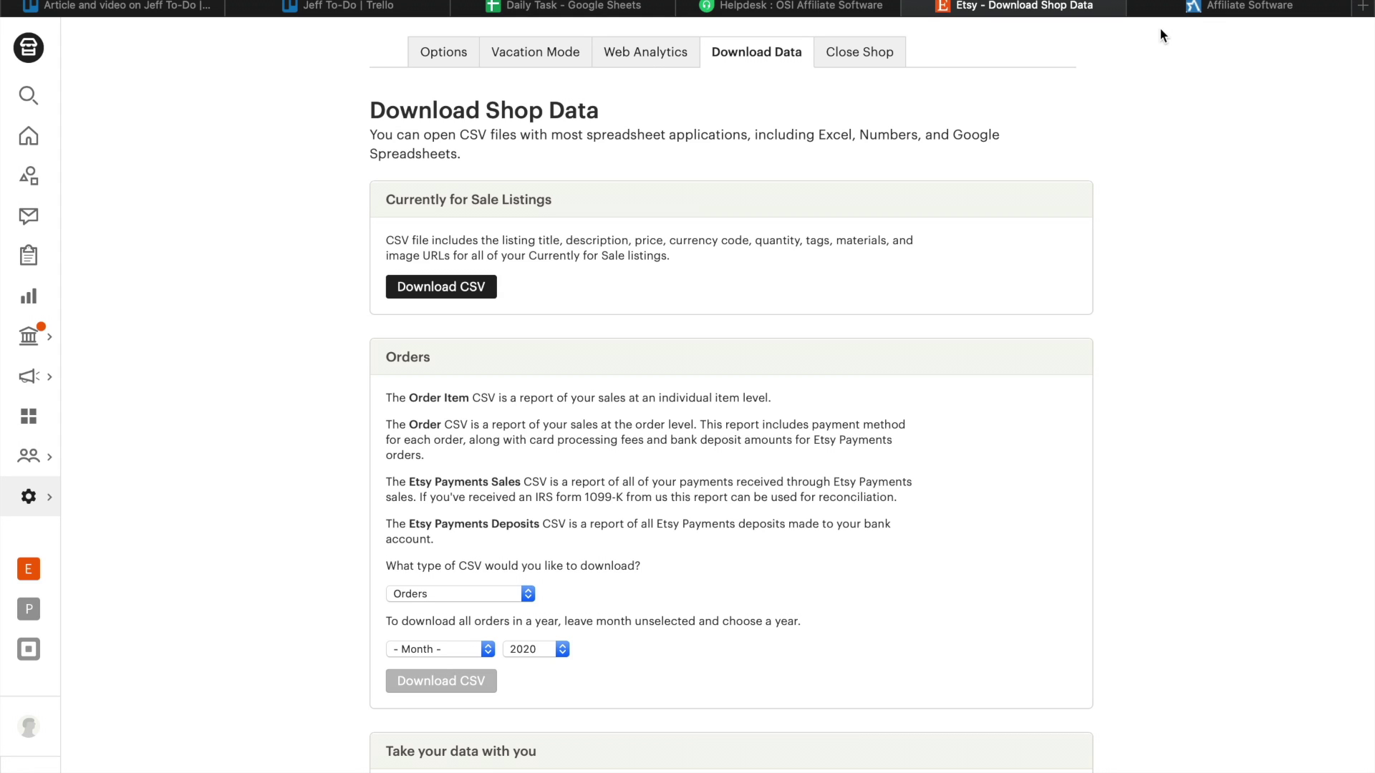
left_click(1192, 9)
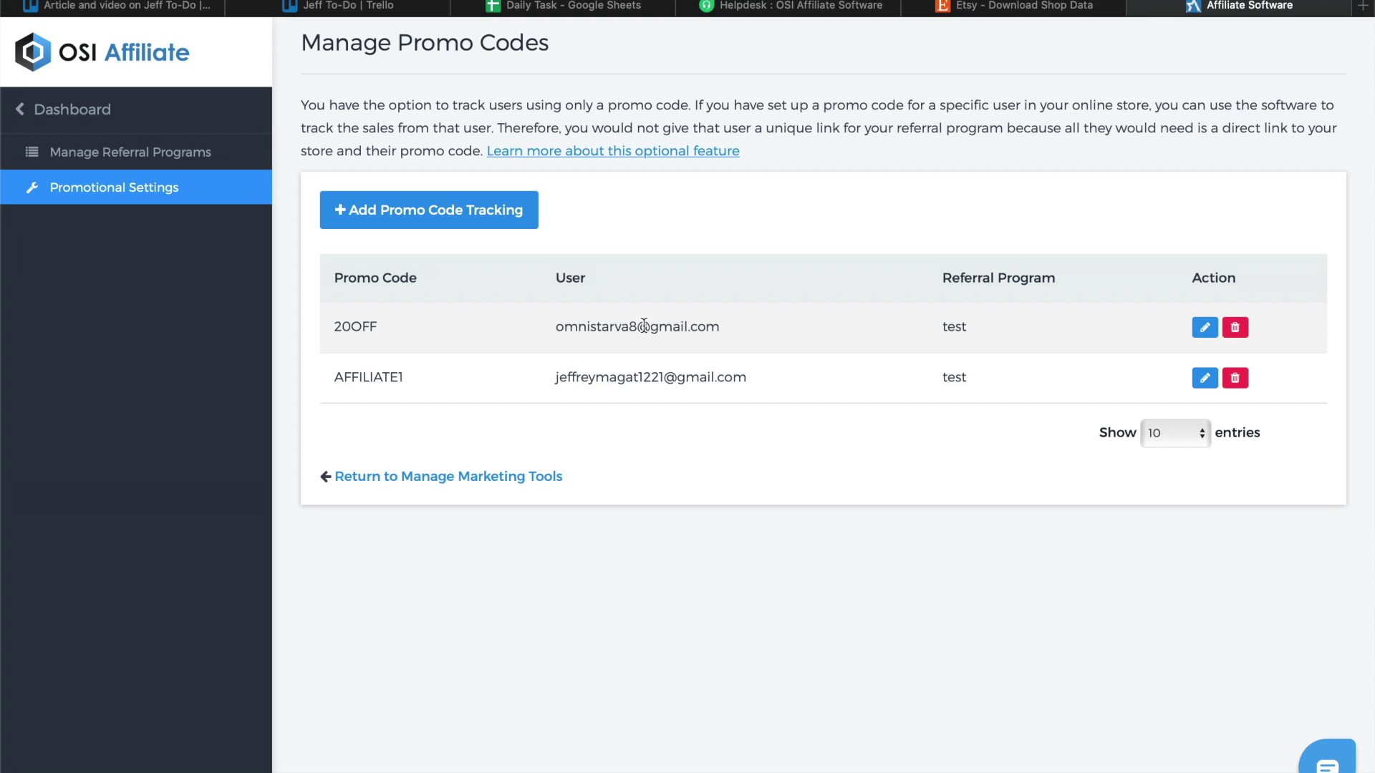
From the dashboard, go through Set Up Software settings to Third Party Integrations and open Etsy's integration.
left_click(92, 118)
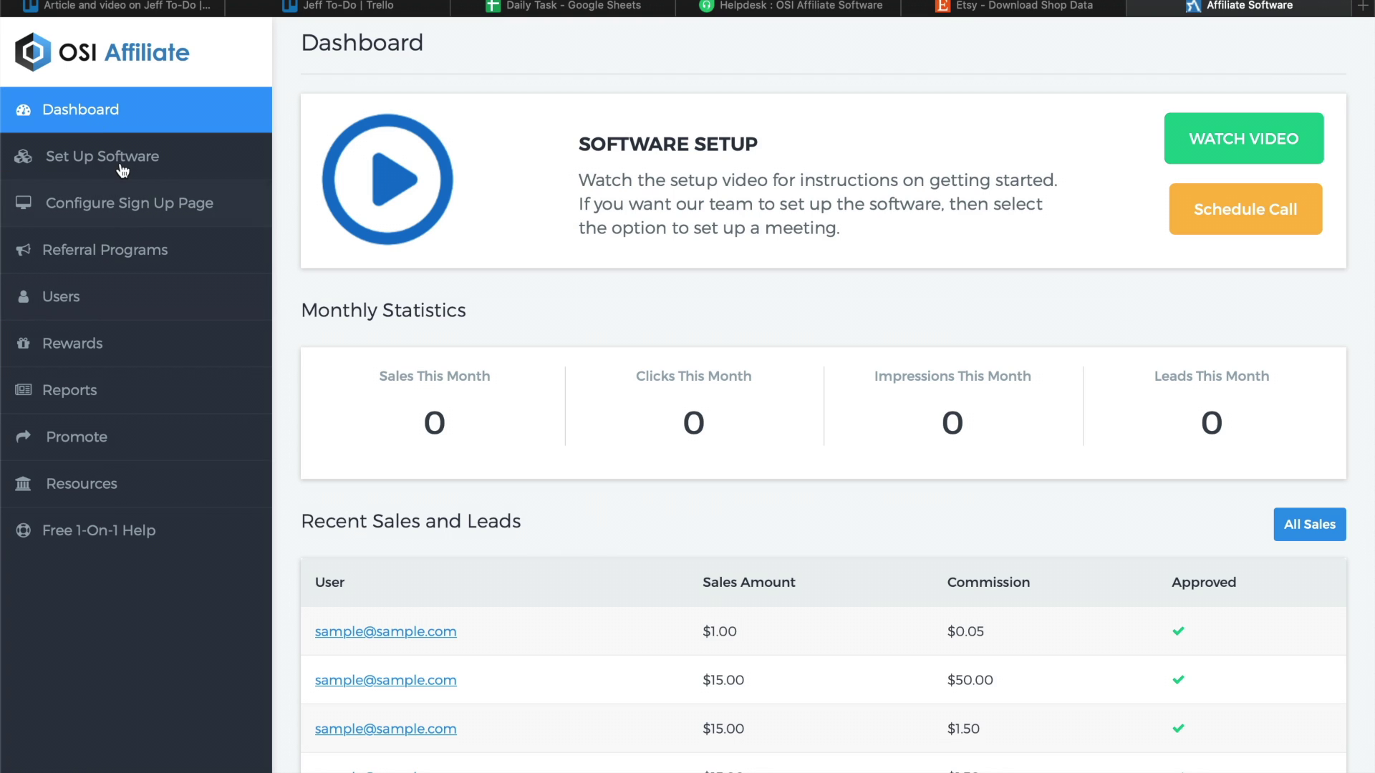
left_click(120, 163)
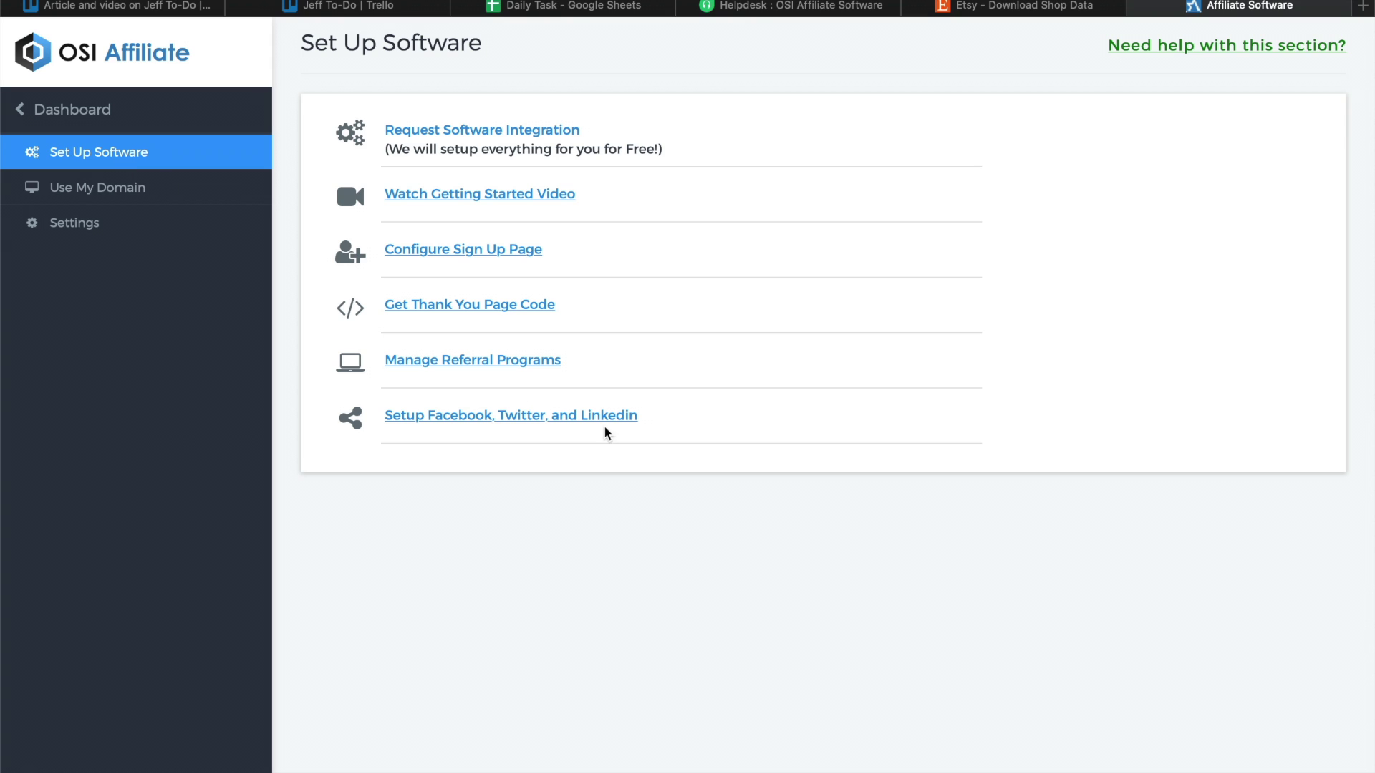
left_click(83, 234)
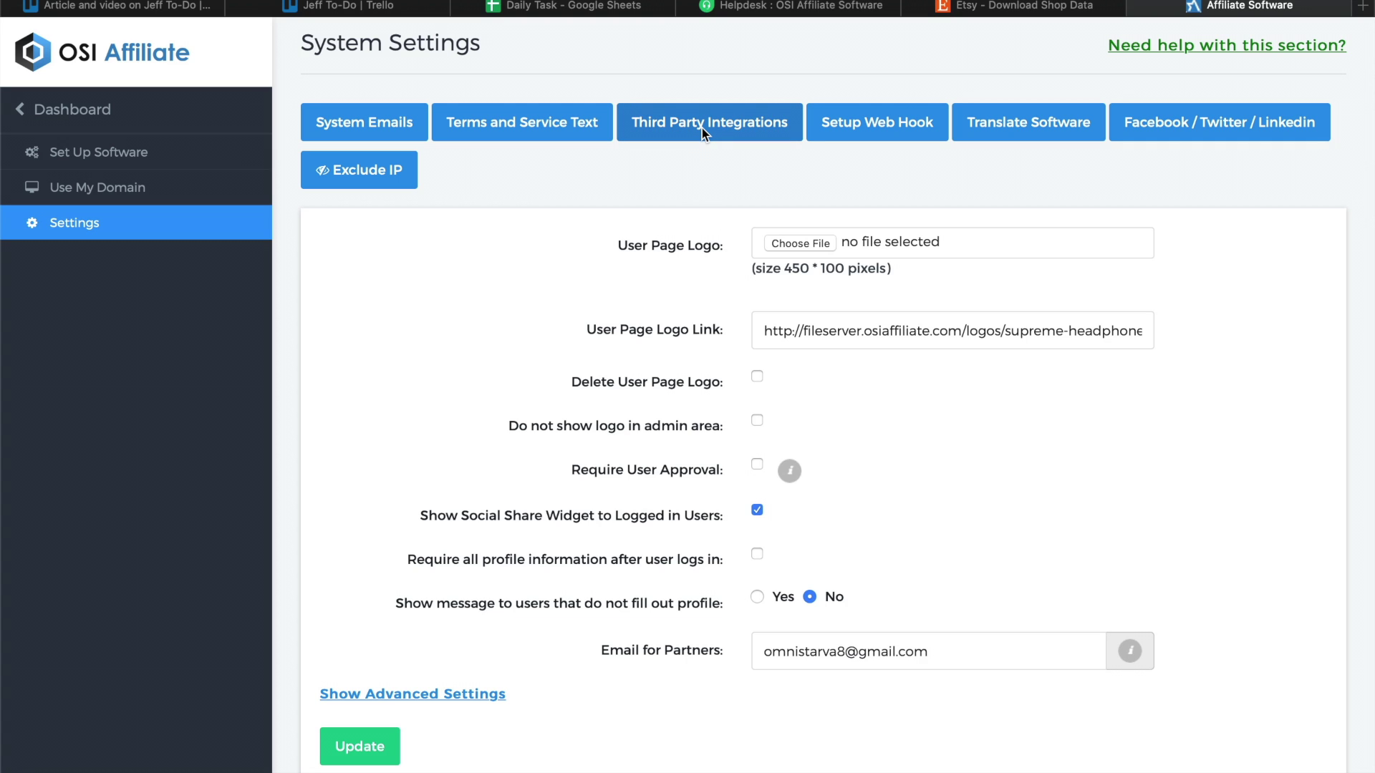
left_click(704, 132)
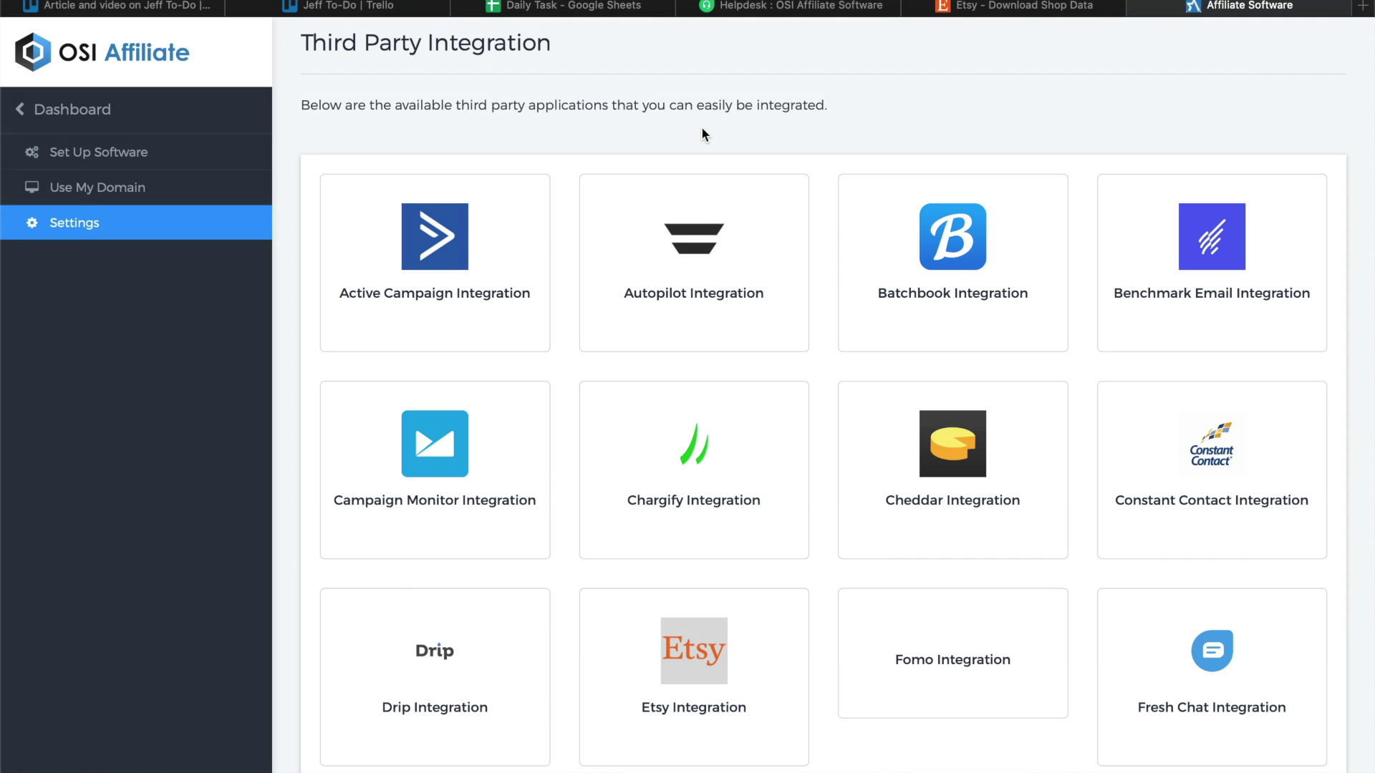
scroll(747, 390, "down", 2)
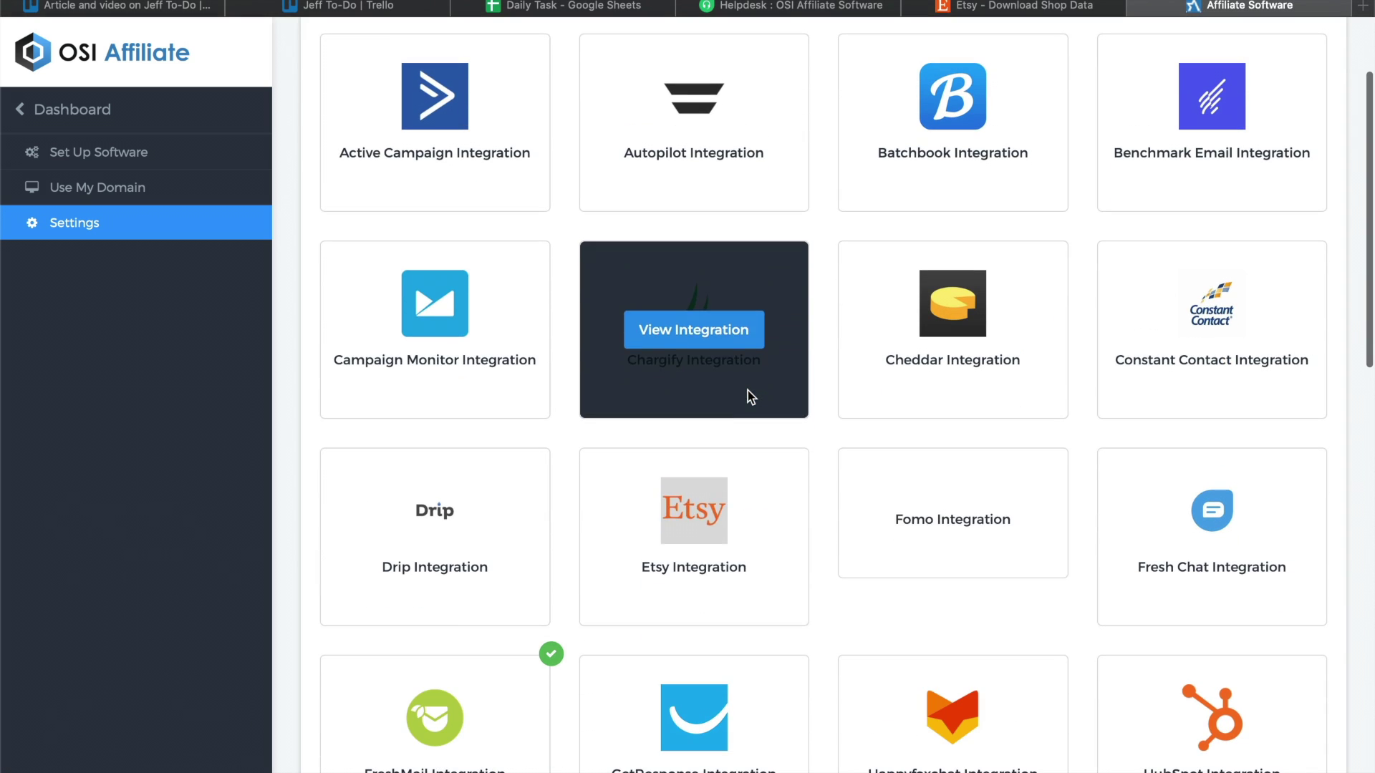
left_click(686, 536)
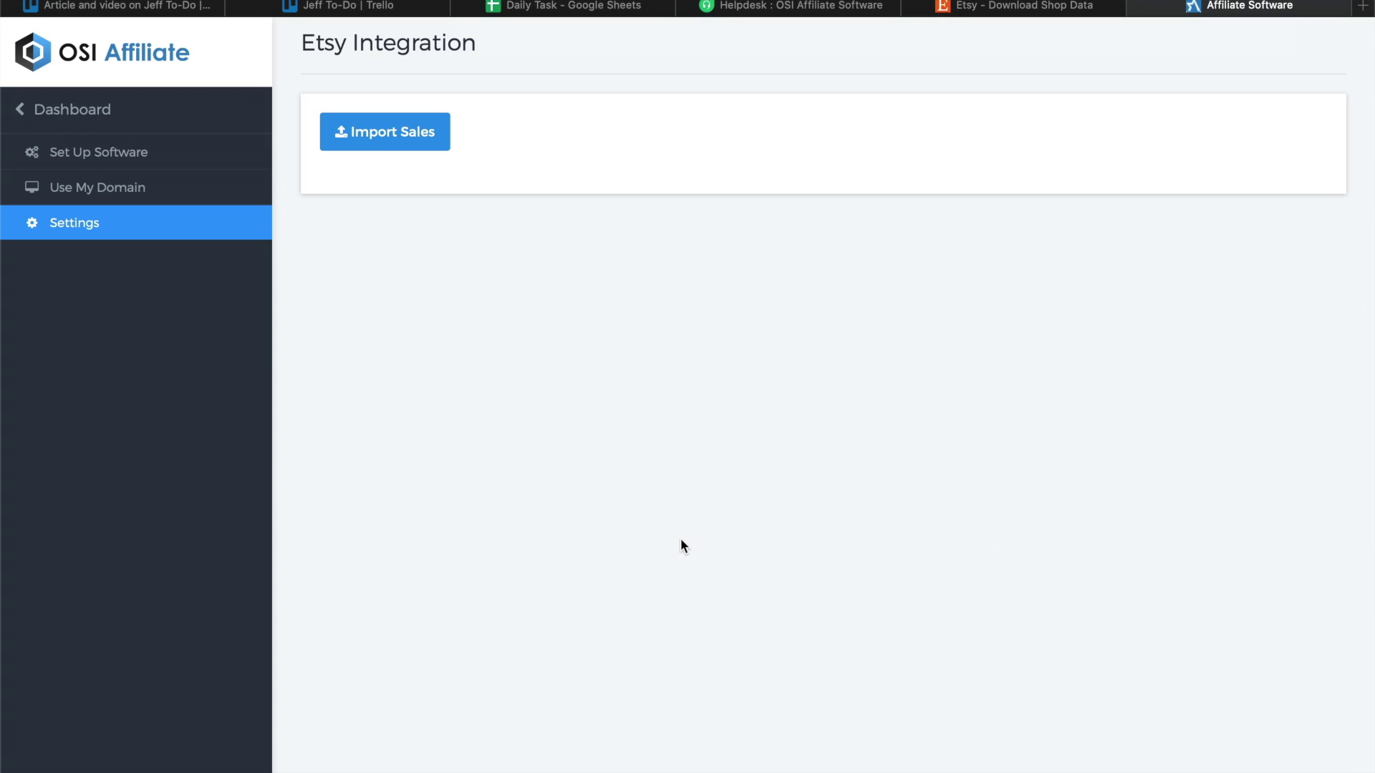
Import EtsySoldOrders2020.csv from Downloads, adding the $8.44 sale with $0.42 commission.
left_click(423, 143)
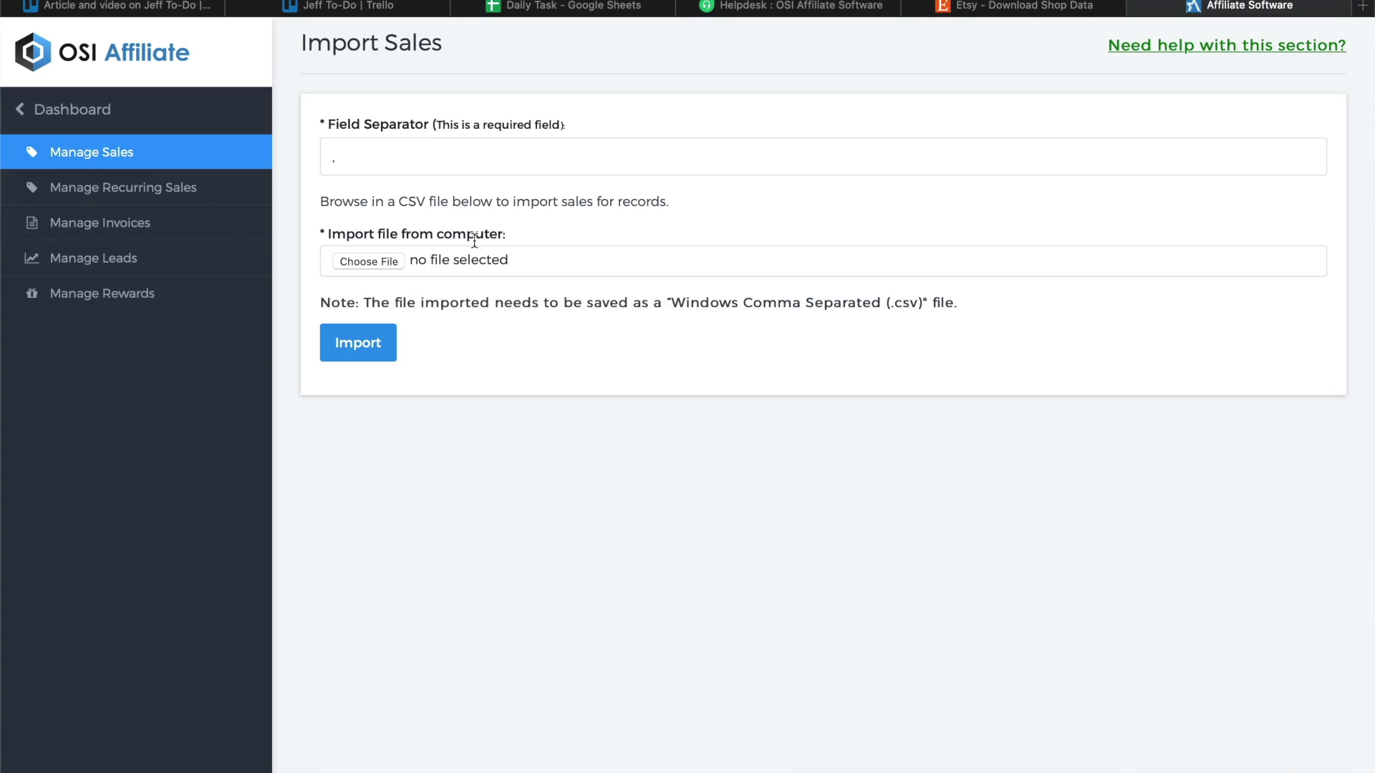
left_click(371, 262)
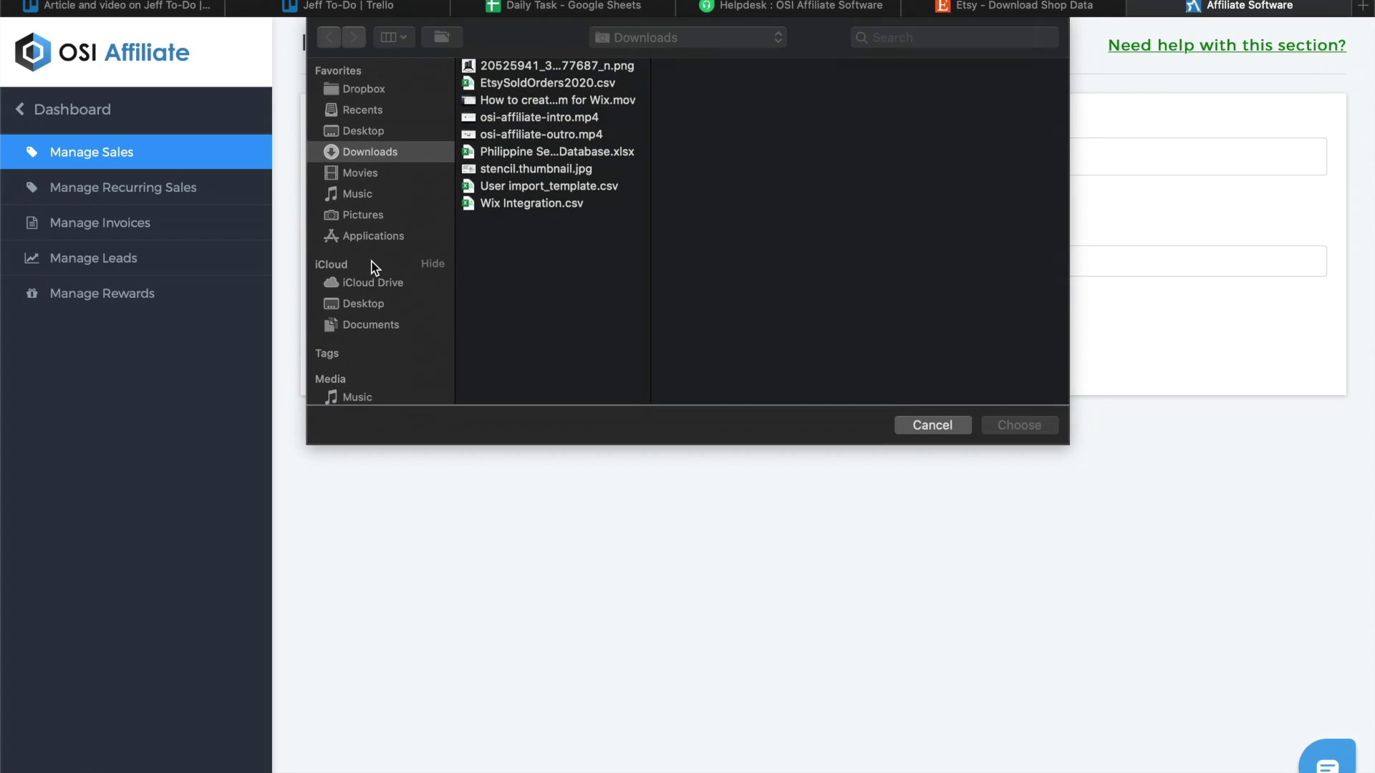
double_click(546, 83)
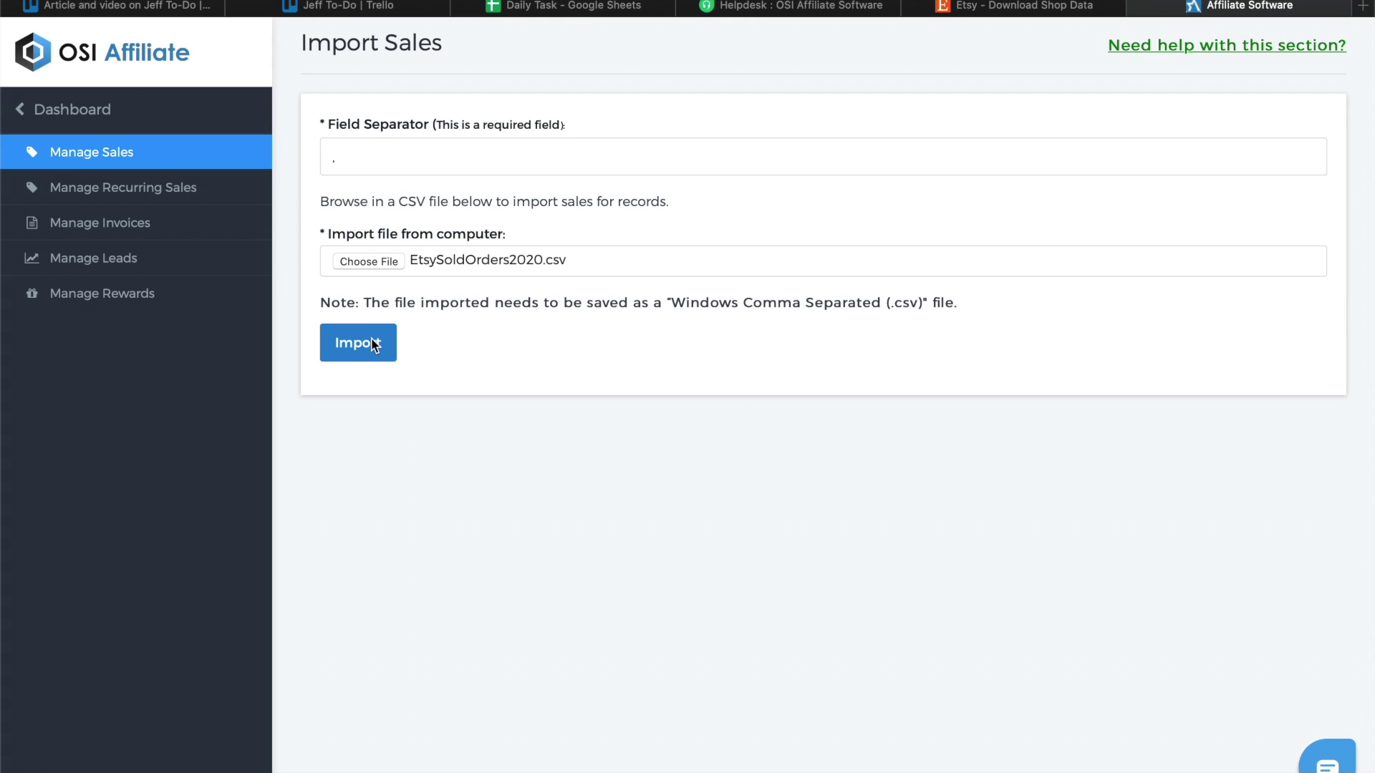
left_click(372, 335)
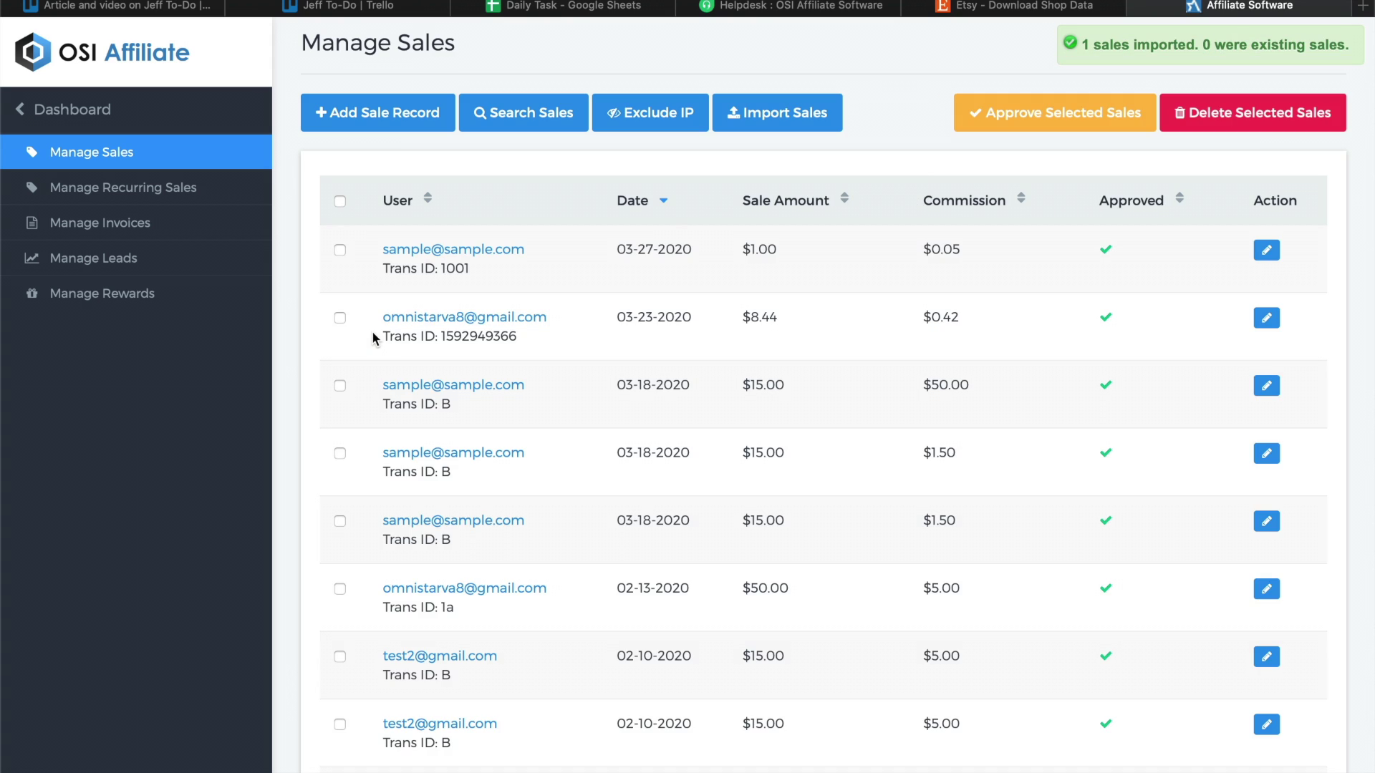